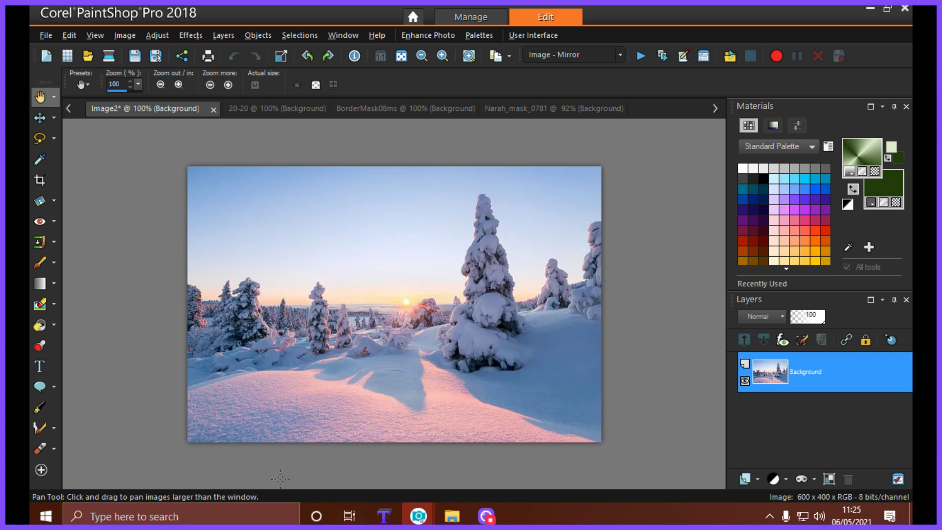
Add a mask from image to the snowy landscape, using the 20-20 radial gradient as source
left_click(283, 109)
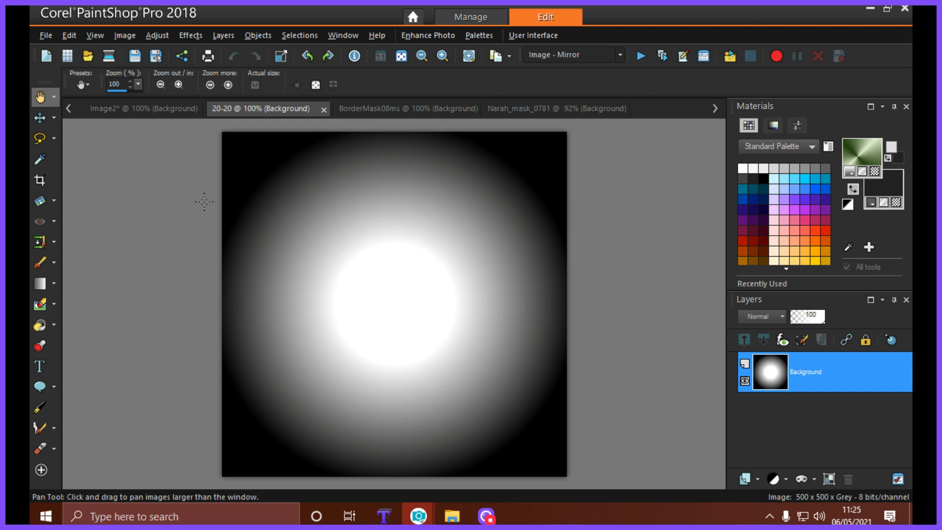
left_click(154, 121)
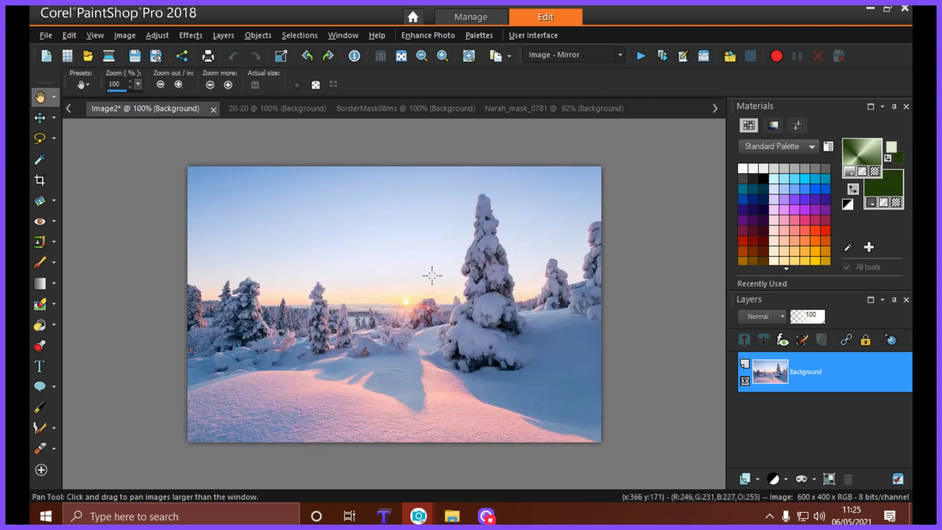
left_click(216, 34)
mouse_move(252, 111)
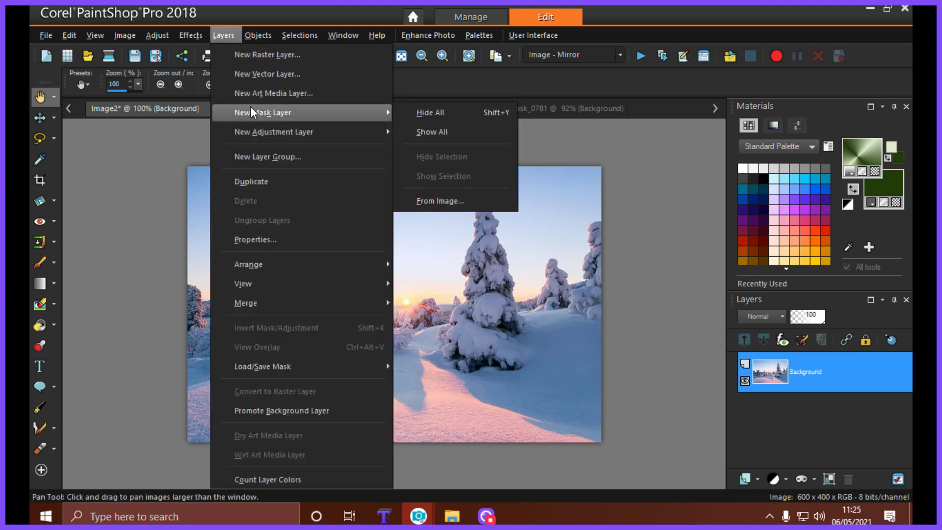
left_click(448, 197)
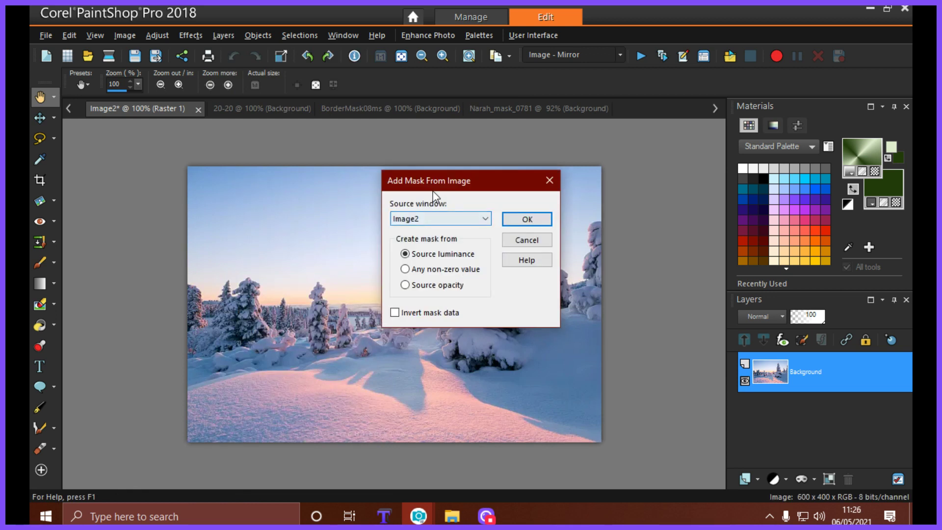
left_click(486, 219)
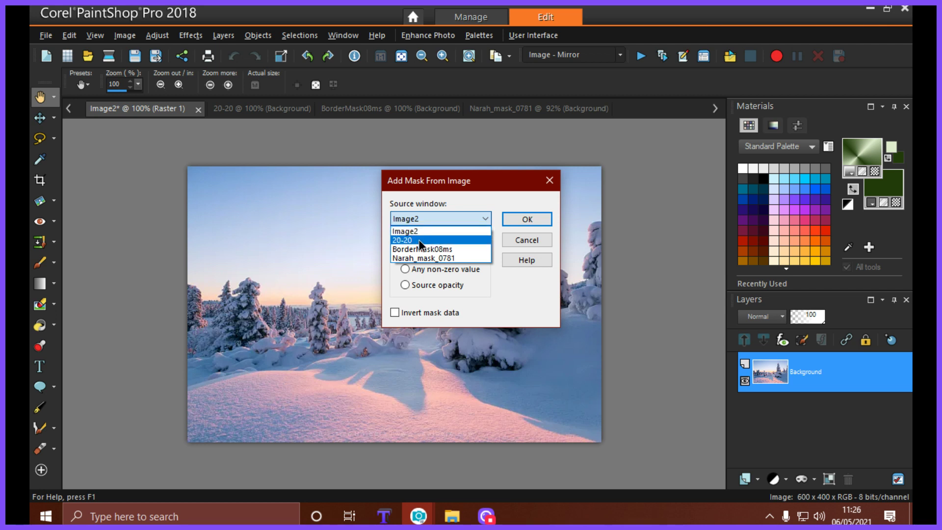
left_click(420, 244)
left_click(513, 222)
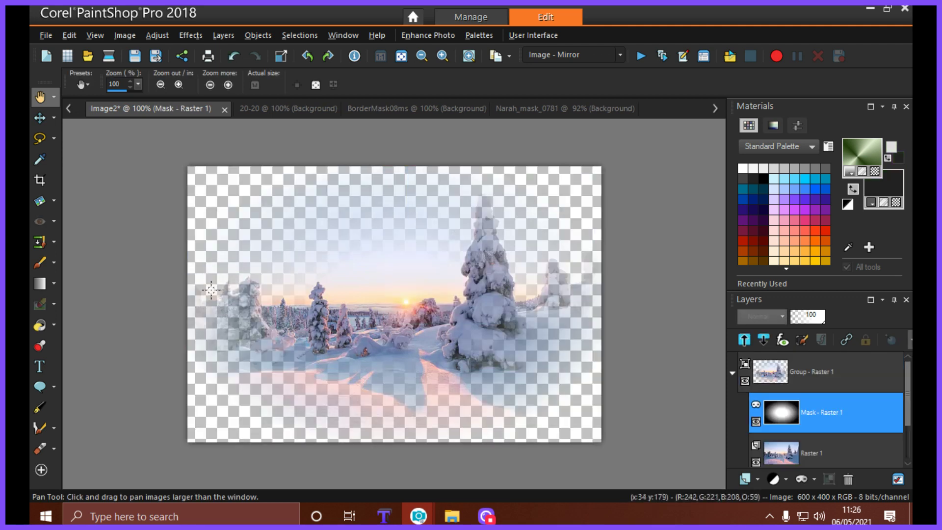
Merge the landscape's mask group into a single layer
right_click(774, 416)
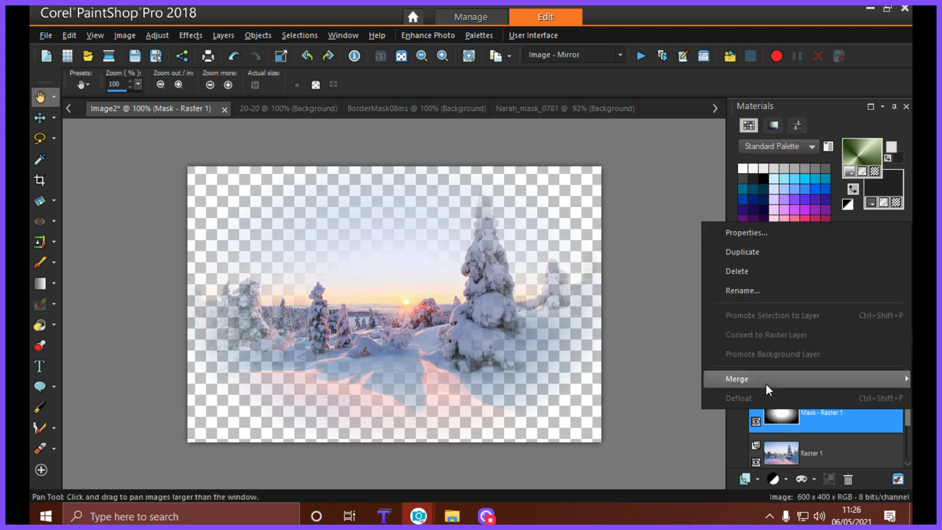
mouse_move(716, 381)
left_click(617, 343)
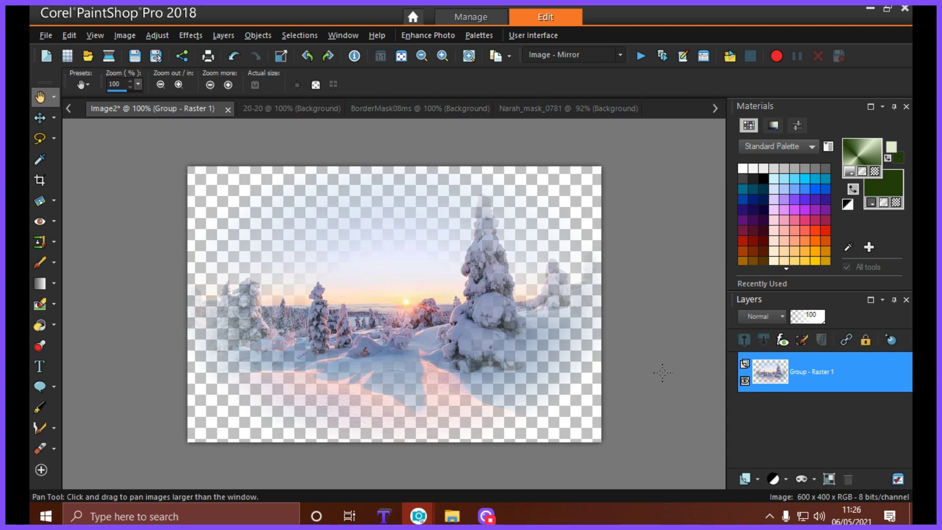
Apply a second mask from image using the 20-20 gradient to the landscape
left_click(230, 36)
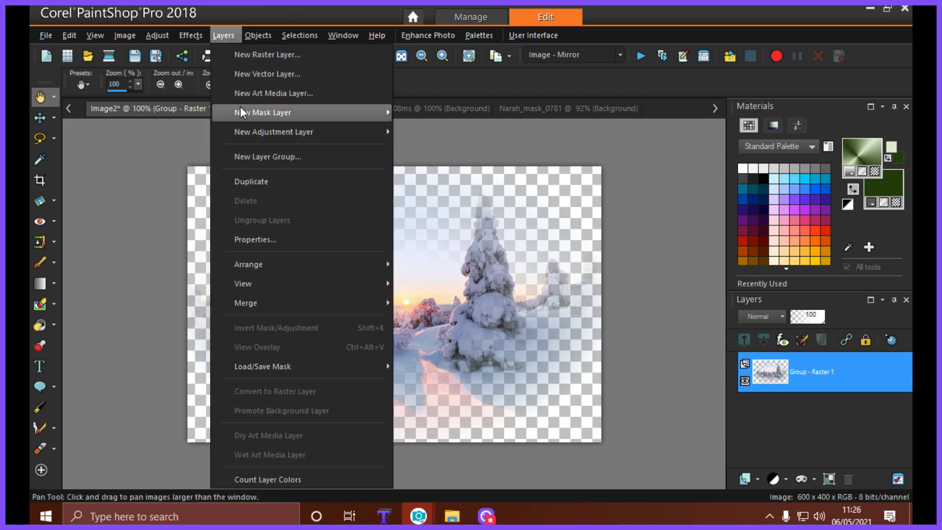
mouse_move(241, 109)
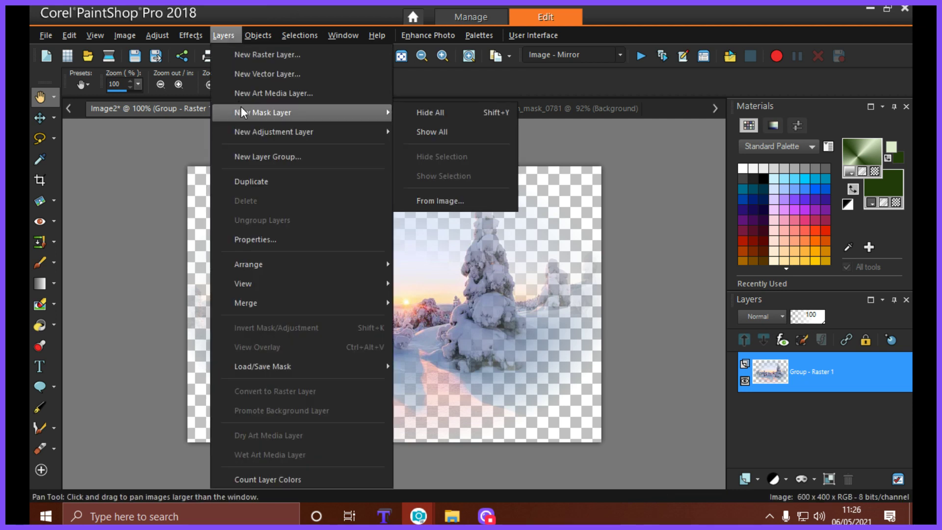
left_click(458, 200)
left_click(459, 215)
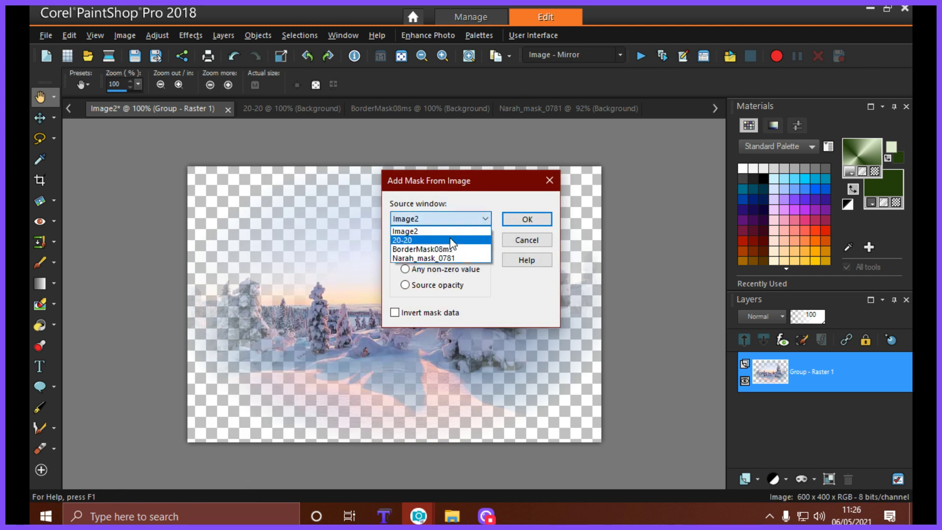
left_click(450, 240)
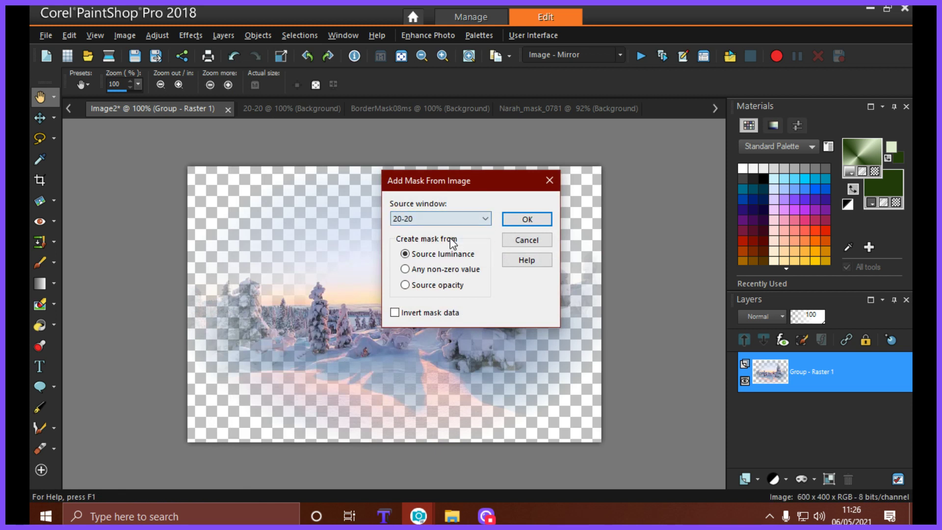
left_click(523, 220)
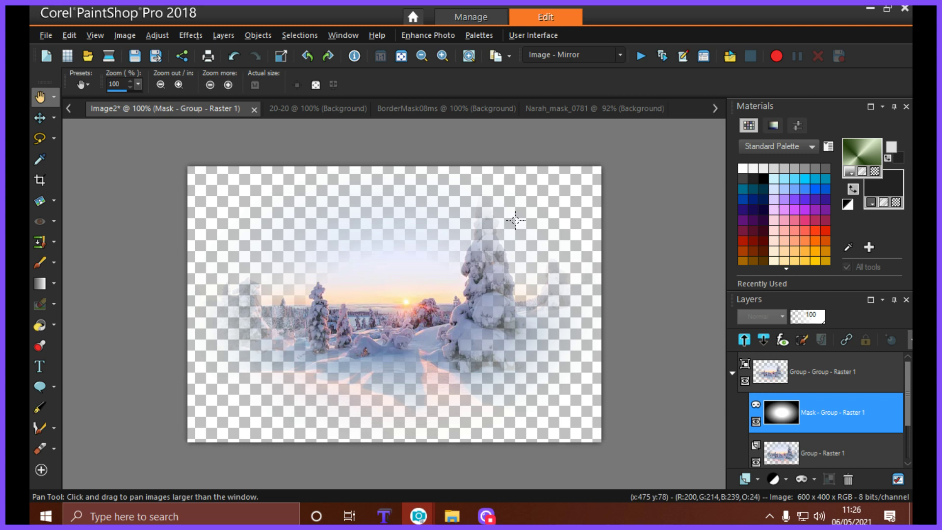
Merge the new mask group into one layer
left_click(216, 37)
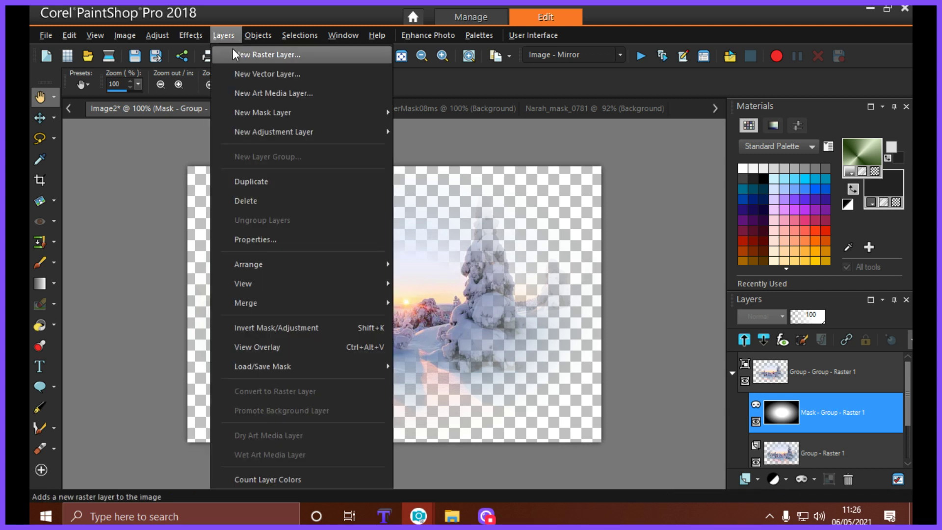
right_click(781, 417)
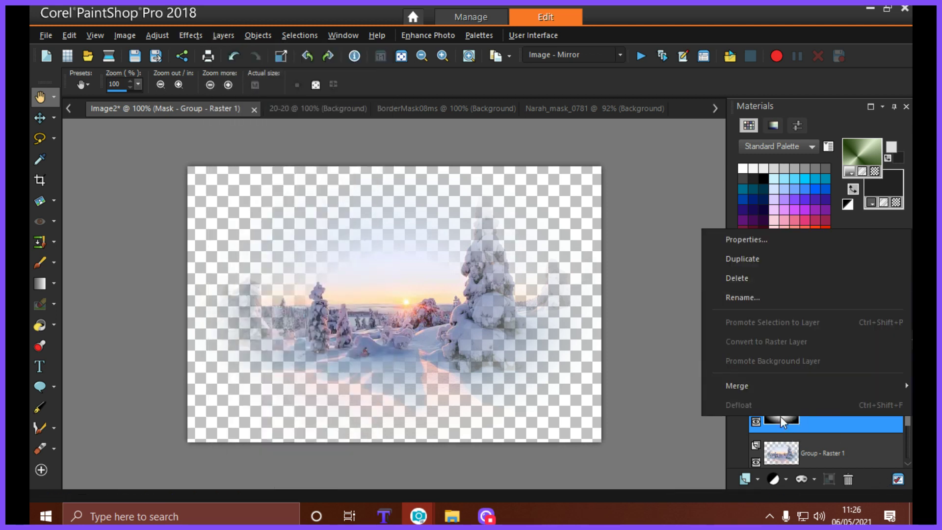
mouse_move(769, 395)
left_click(622, 347)
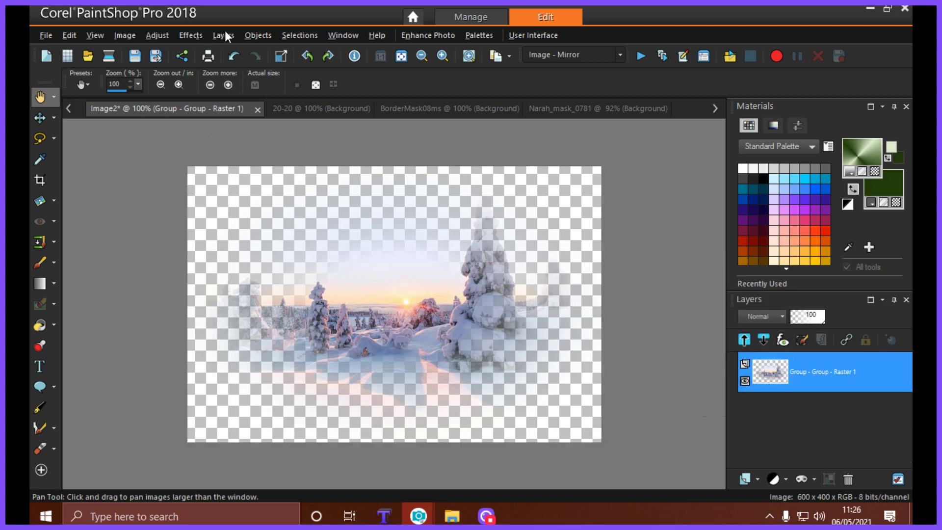
left_click(224, 36)
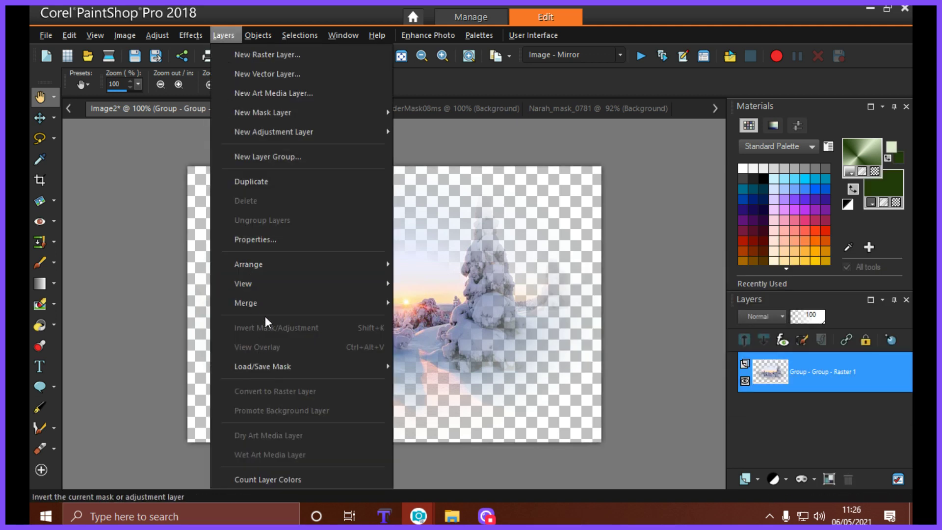
Flatten the landscape onto a white background and fit it in the window
mouse_move(267, 314)
left_click(437, 322)
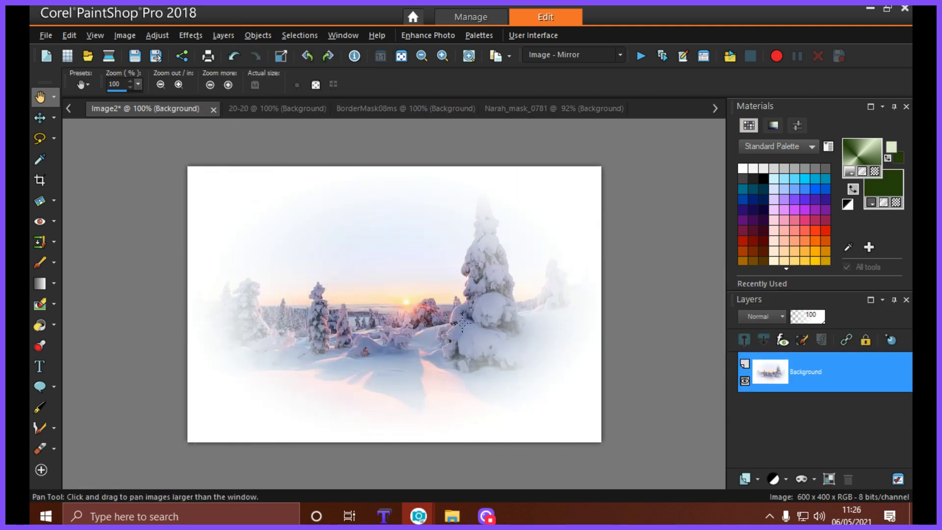
scroll(461, 323, "up", 3)
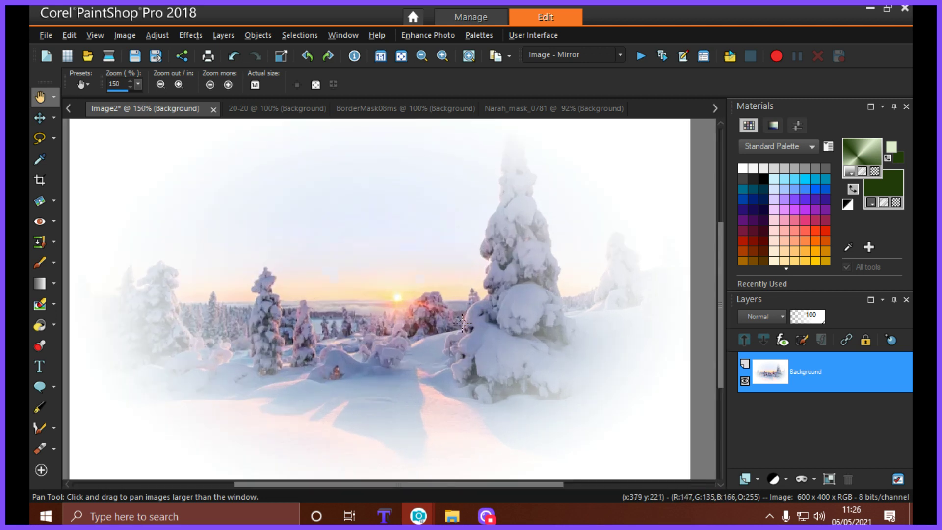
key("ctrl+w")
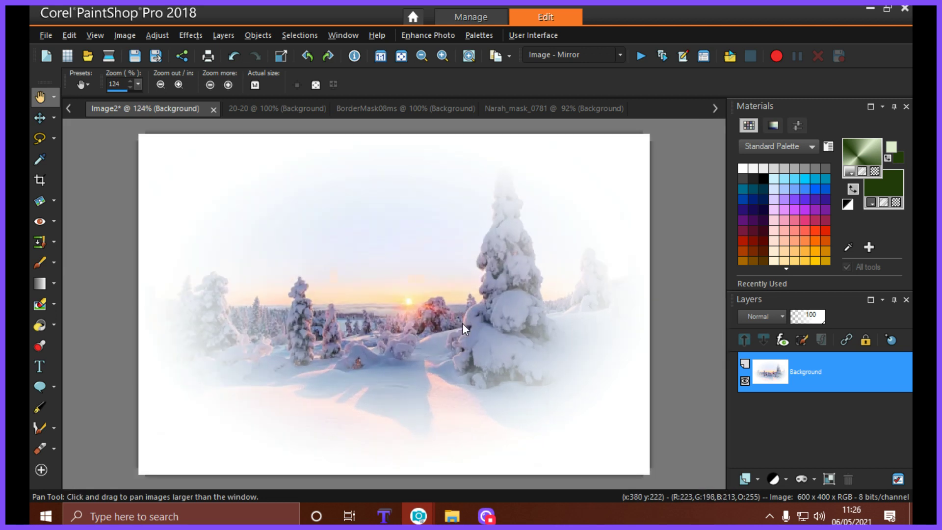
Close the landscape without saving, then close the 20-20 gradient image
left_click(214, 108)
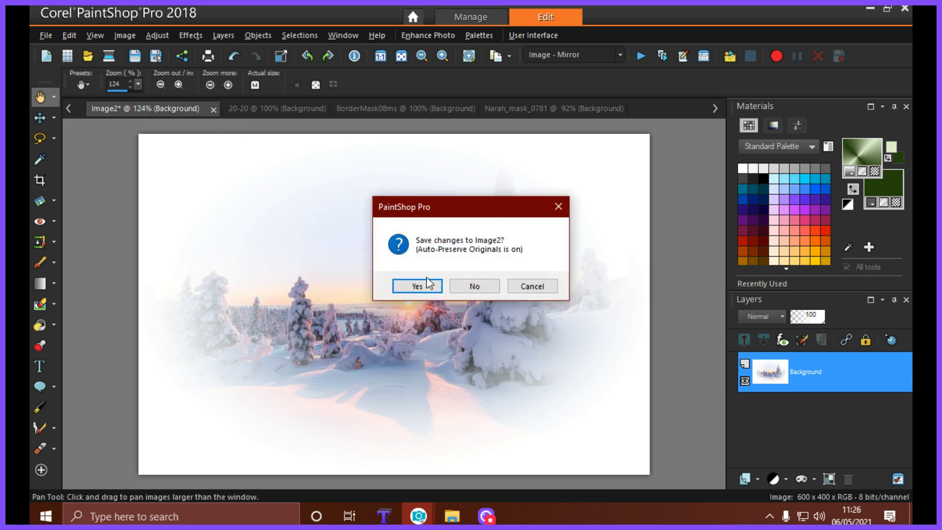
left_click(456, 288)
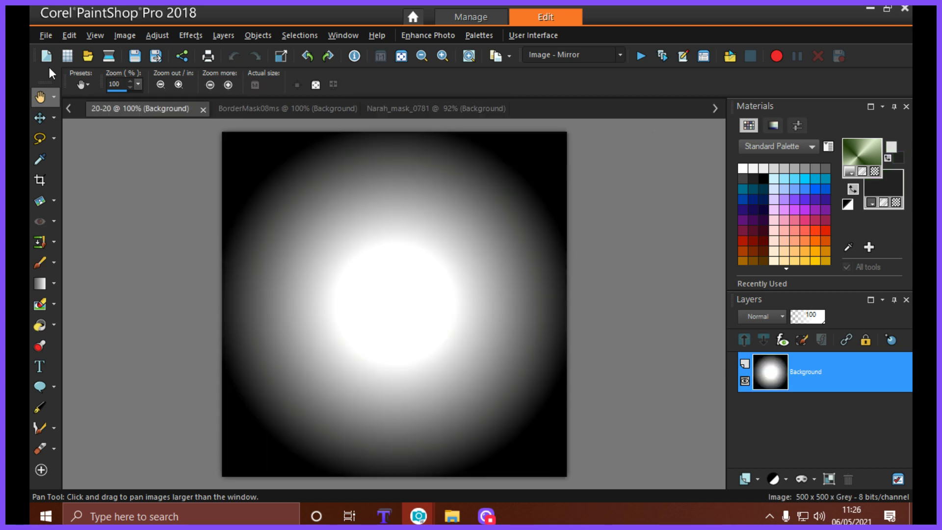
left_click(203, 109)
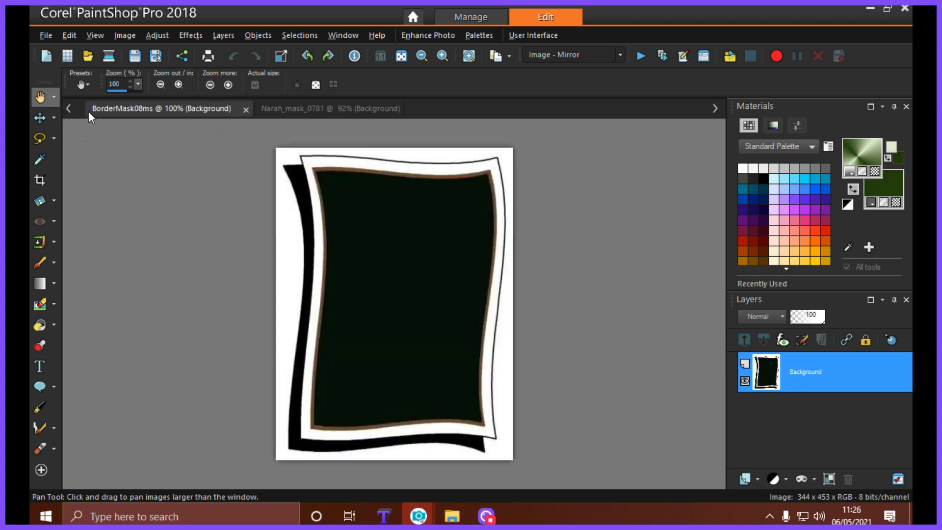
Create a new 800 x 550 transparent image, undoing a stray picture tube stamp
left_click(43, 55)
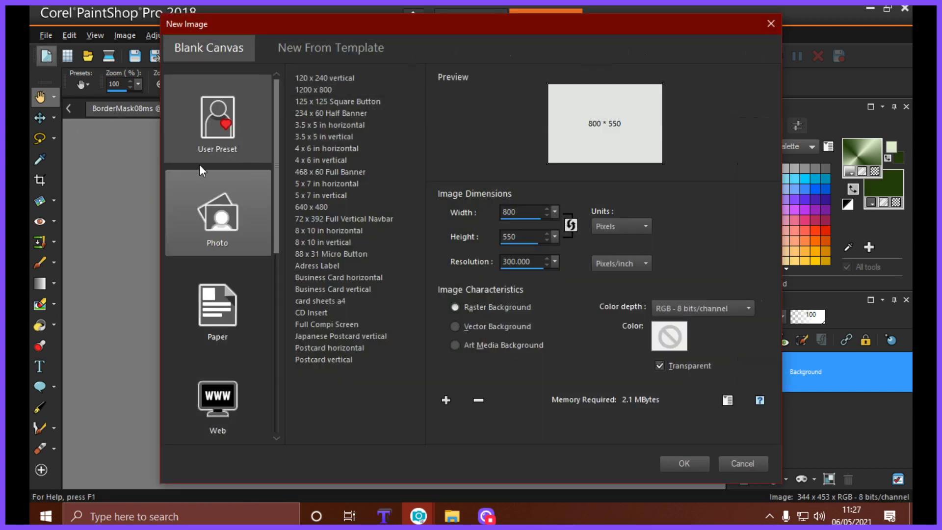
left_click(682, 463)
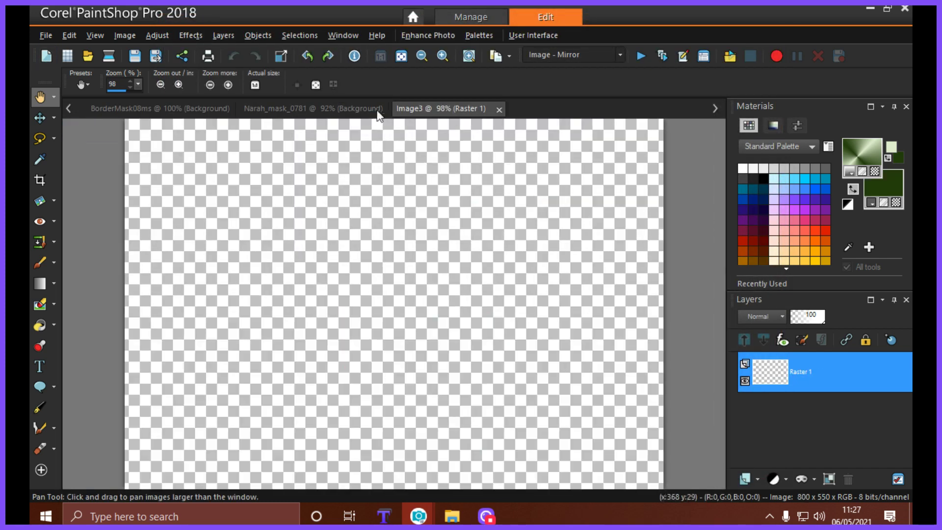
left_click(40, 346)
left_click(238, 349)
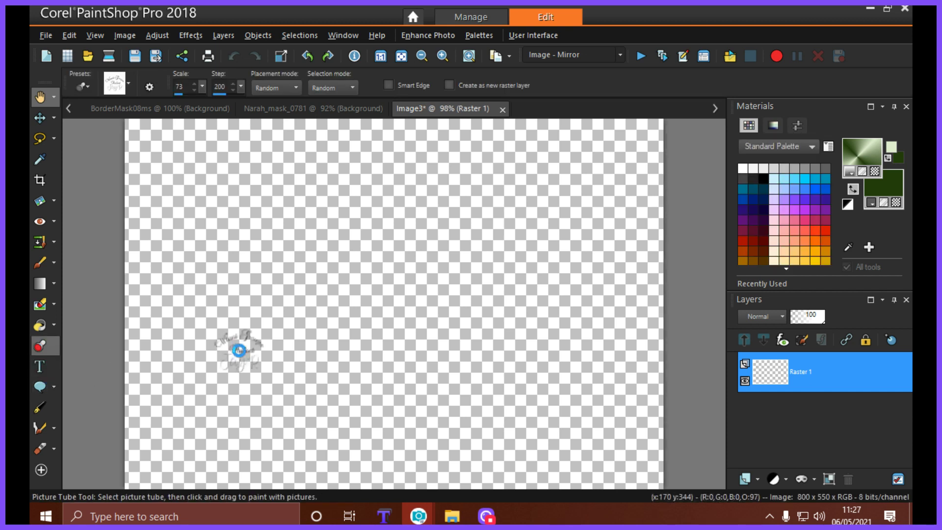
left_click(69, 35)
left_click(74, 54)
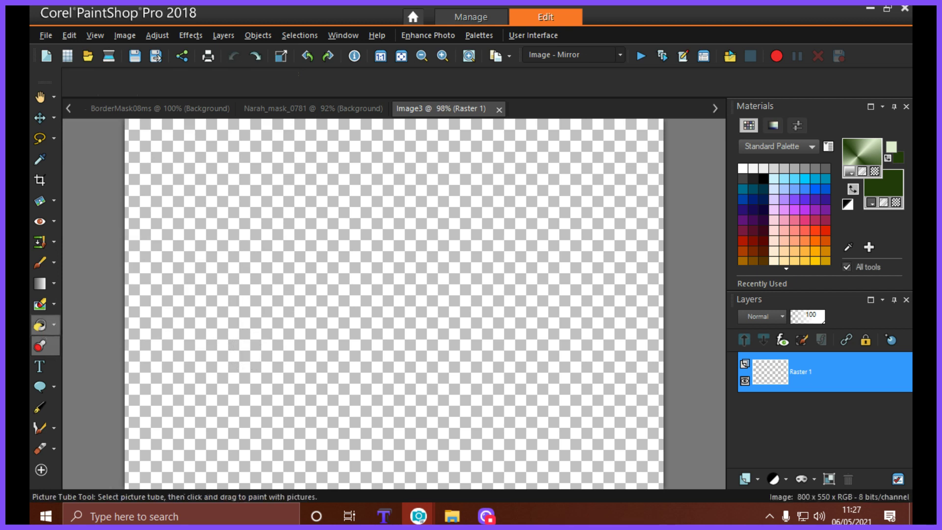
Flood fill the transparent canvas with dark green
left_click(40, 325)
left_click(240, 326)
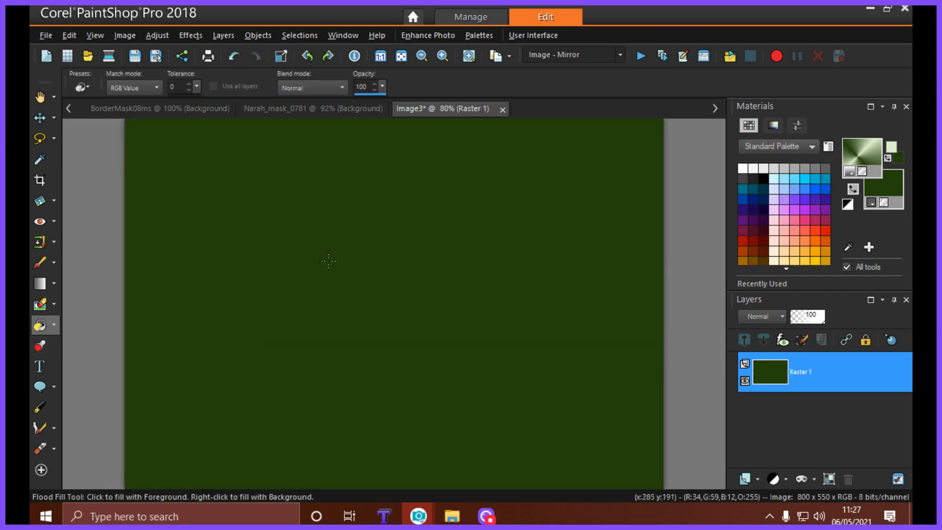
scroll(331, 257, "down", 1)
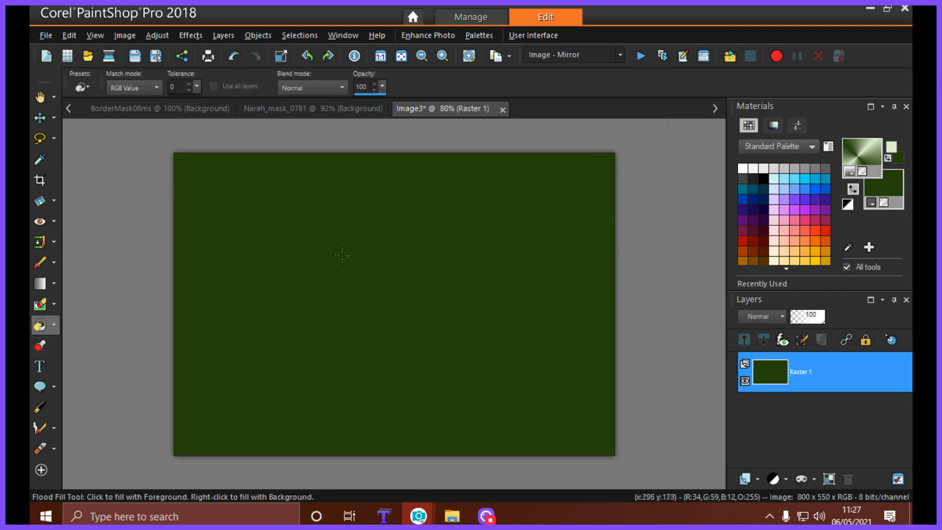
Add a new empty raster layer, Raster 2
left_click(227, 31)
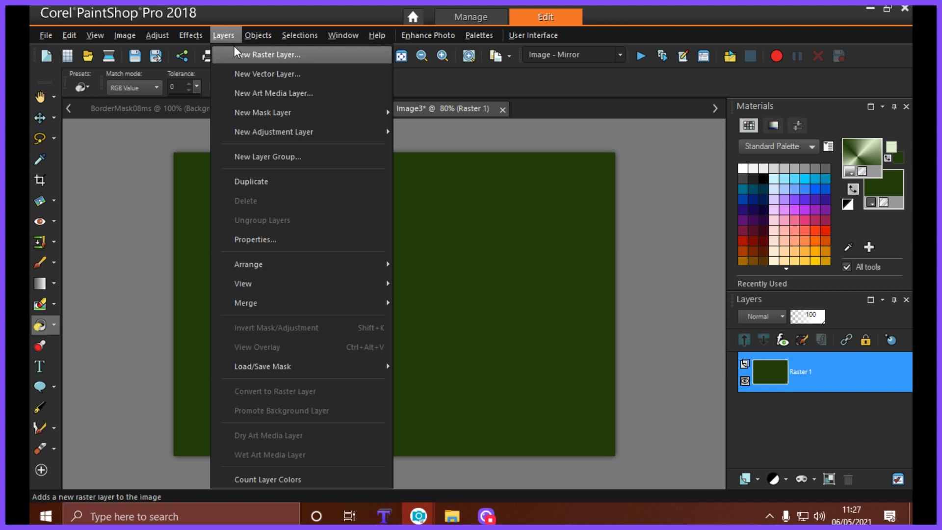
left_click(234, 49)
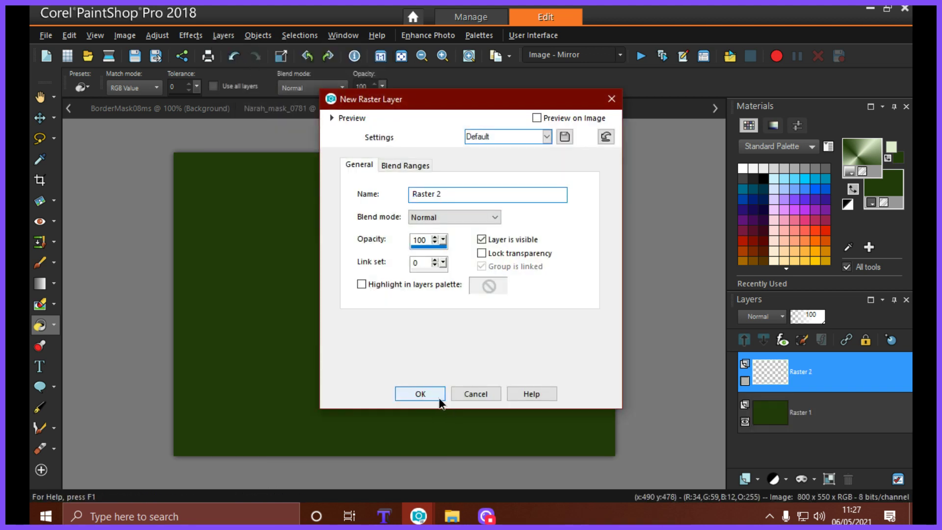
left_click(442, 396)
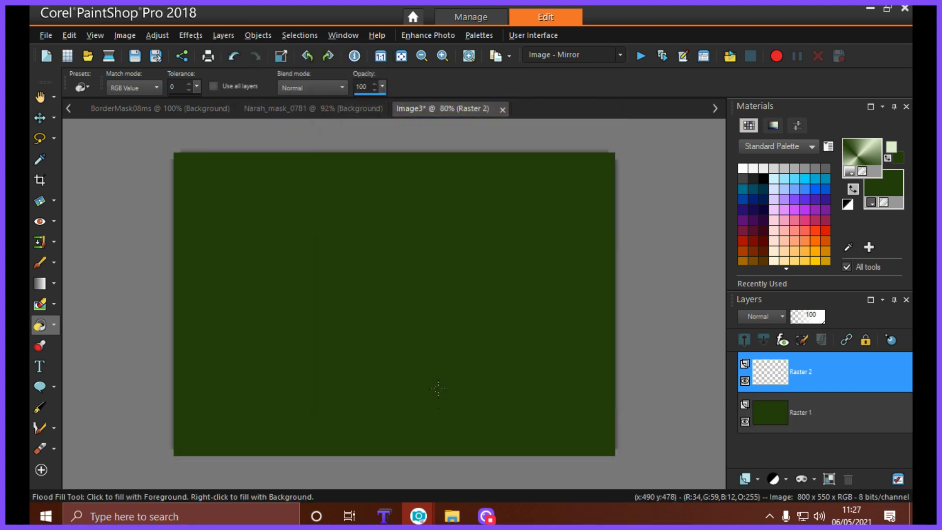
Flood fill Raster 2 with the sunburst green gradient and mask it using BorderMask08ms as source
left_click(396, 285)
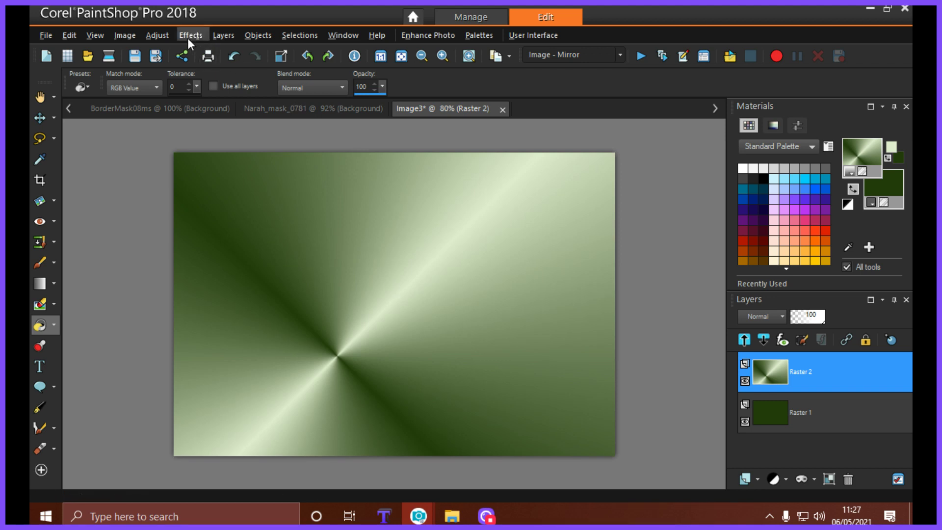
left_click(221, 34)
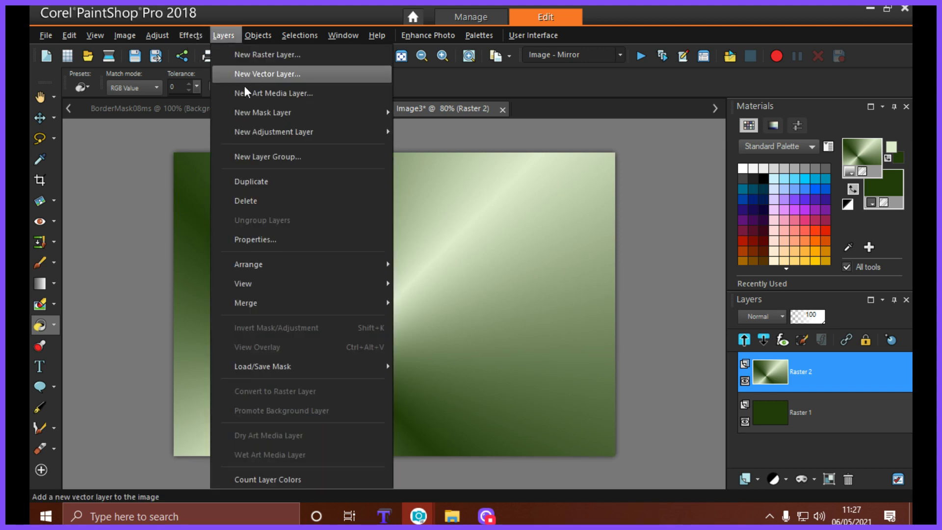
mouse_move(250, 114)
left_click(440, 200)
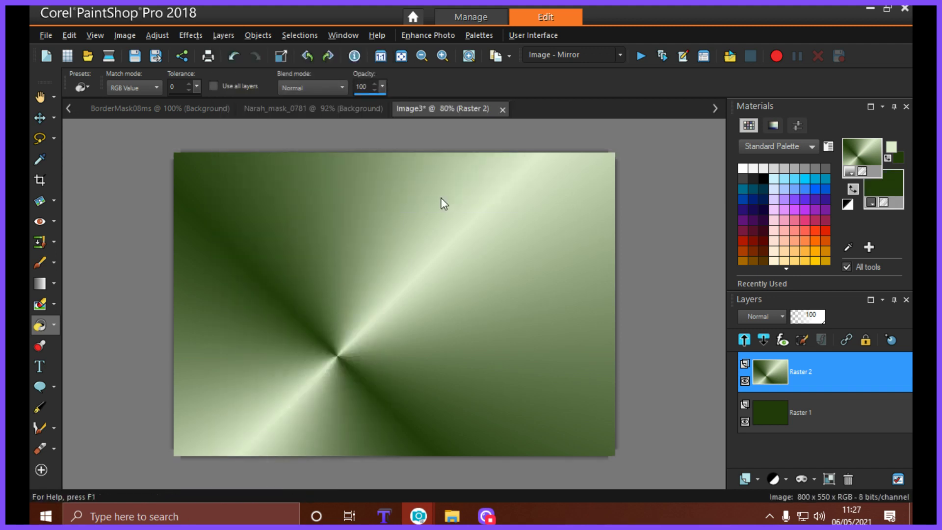
left_click(458, 219)
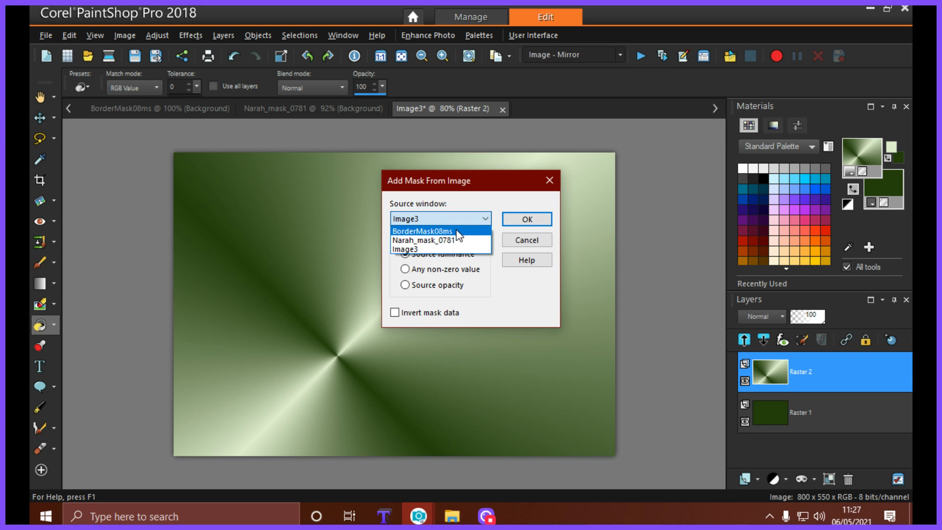
left_click(459, 231)
left_click(522, 218)
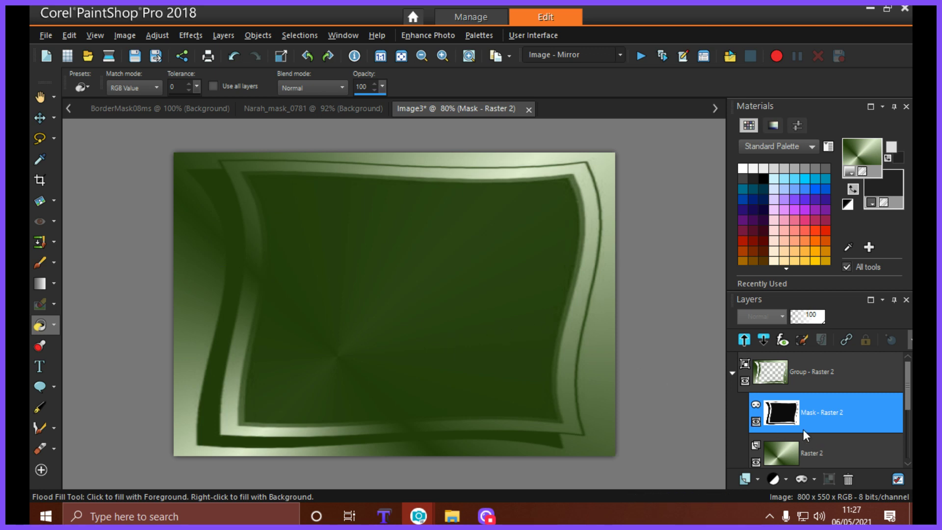
Merge the BorderMask08ms mask group into one layer
right_click(786, 418)
mouse_move(768, 392)
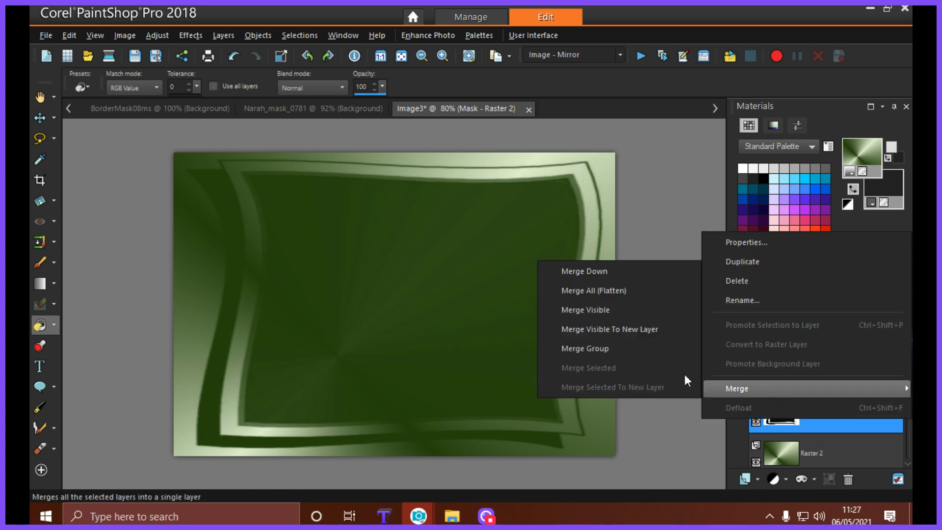
left_click(634, 352)
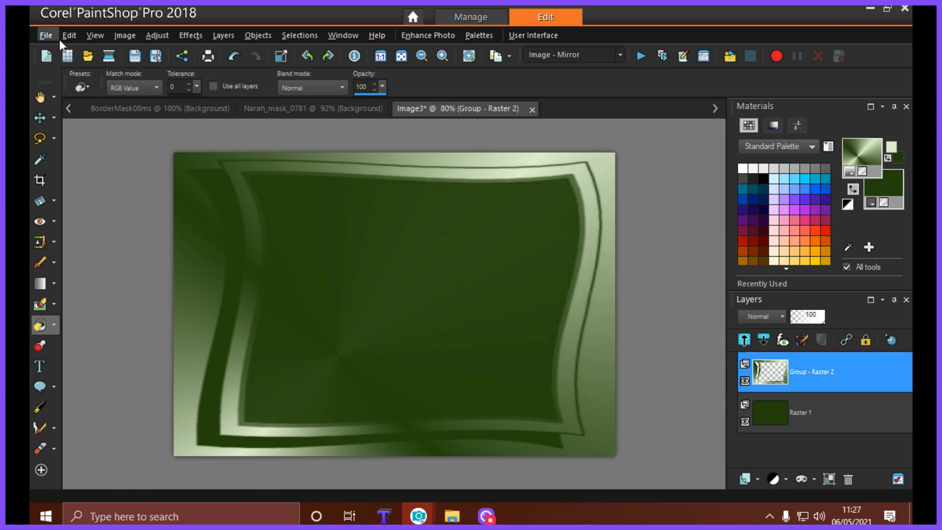
Undo both the group merge and the mask from image
left_click(68, 36)
left_click(74, 53)
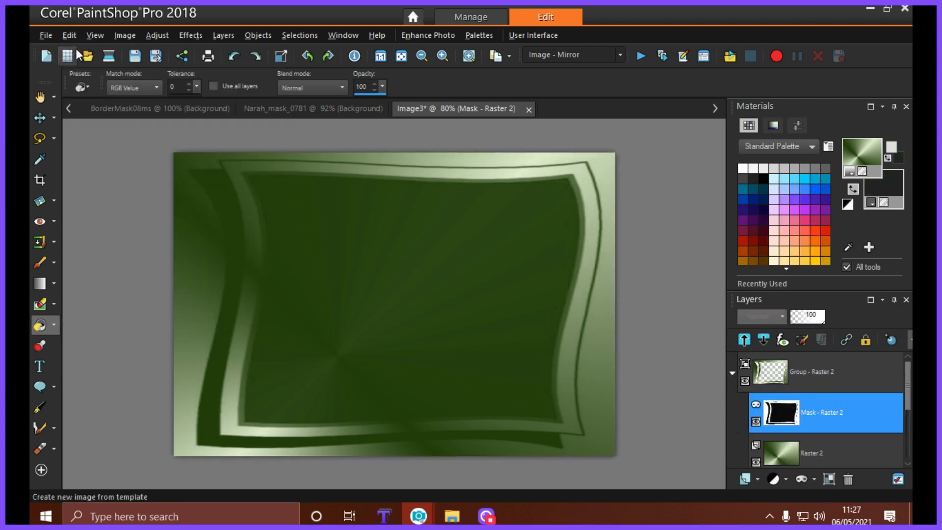
left_click(69, 37)
left_click(70, 44)
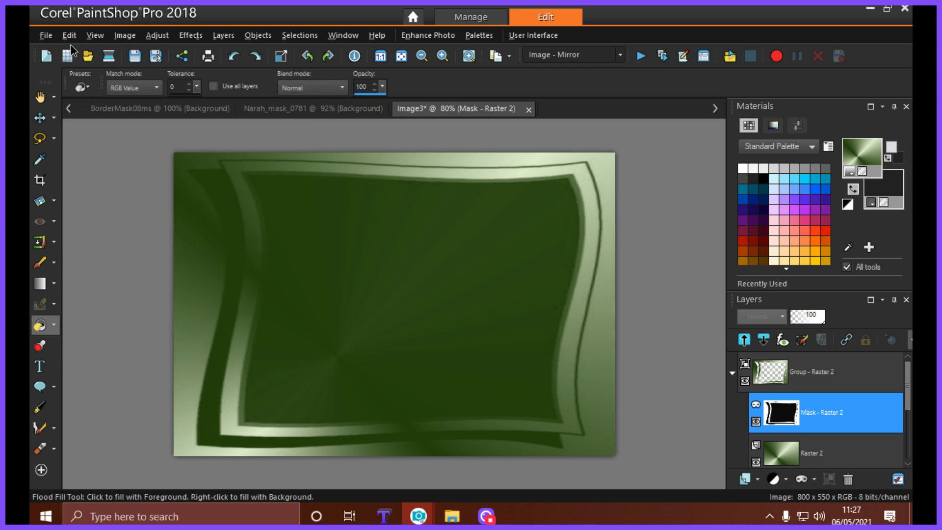
left_click(69, 34)
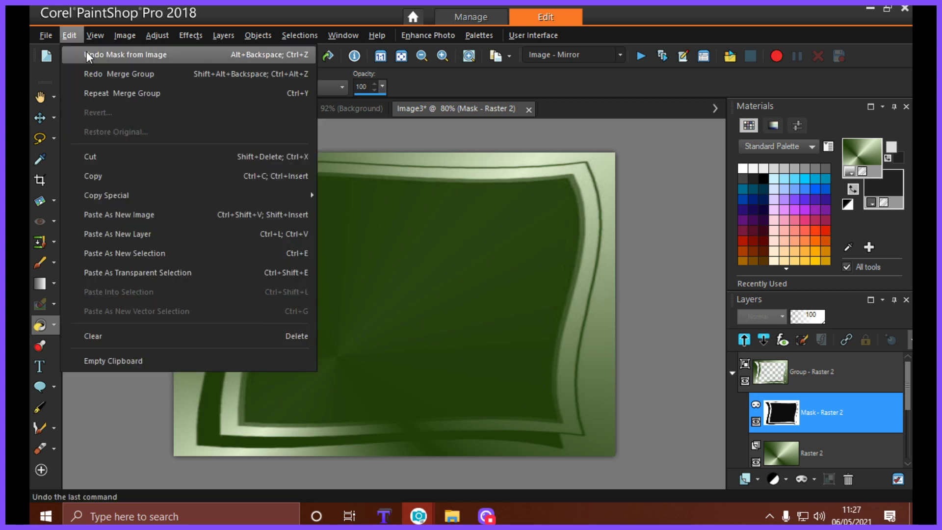
left_click(86, 52)
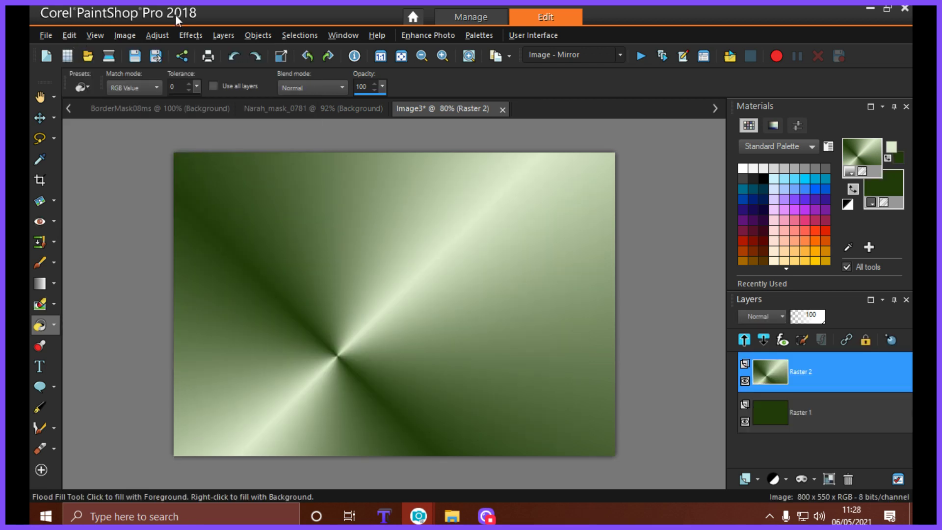
Add a Raster 3 layer and fill it with pale green after swapping colours
left_click(218, 35)
left_click(240, 54)
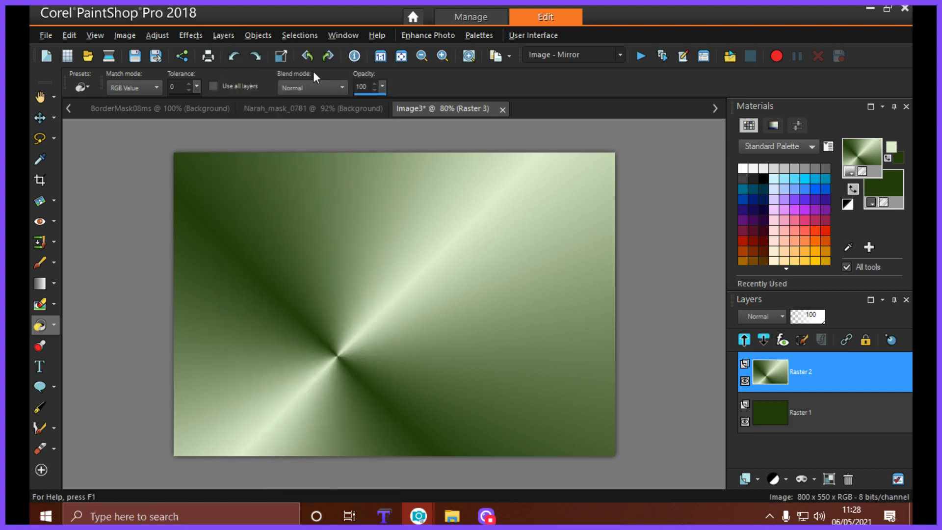
left_click(423, 395)
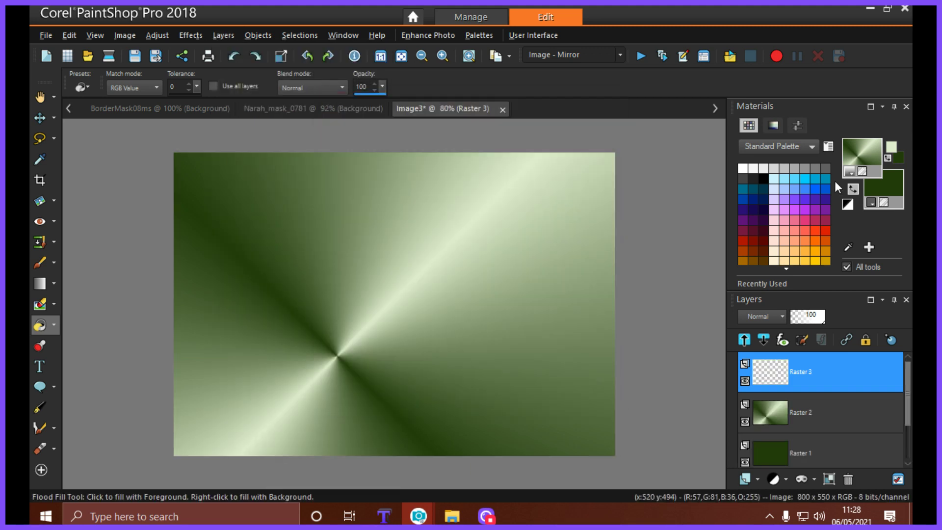
left_click(889, 158)
right_click(347, 318)
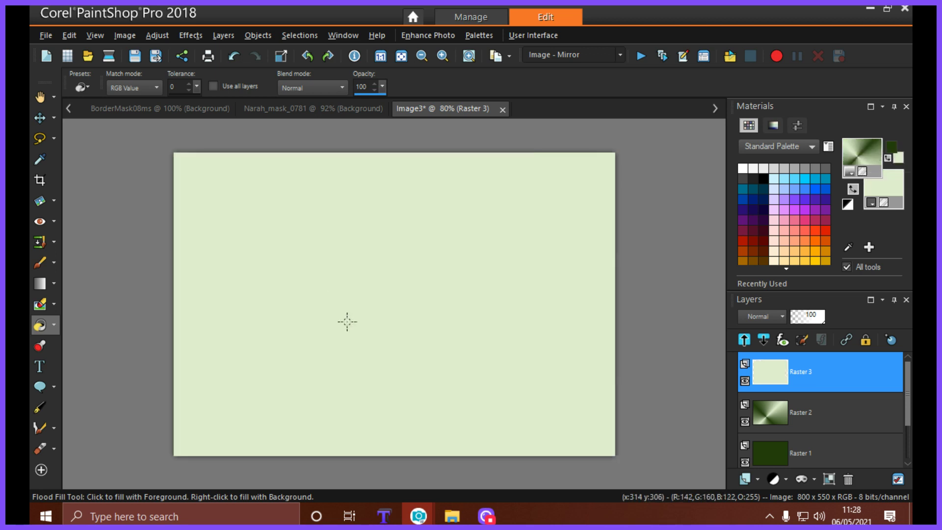
Mask Raster 3 using BorderMask08ms as the mask source image
left_click(216, 36)
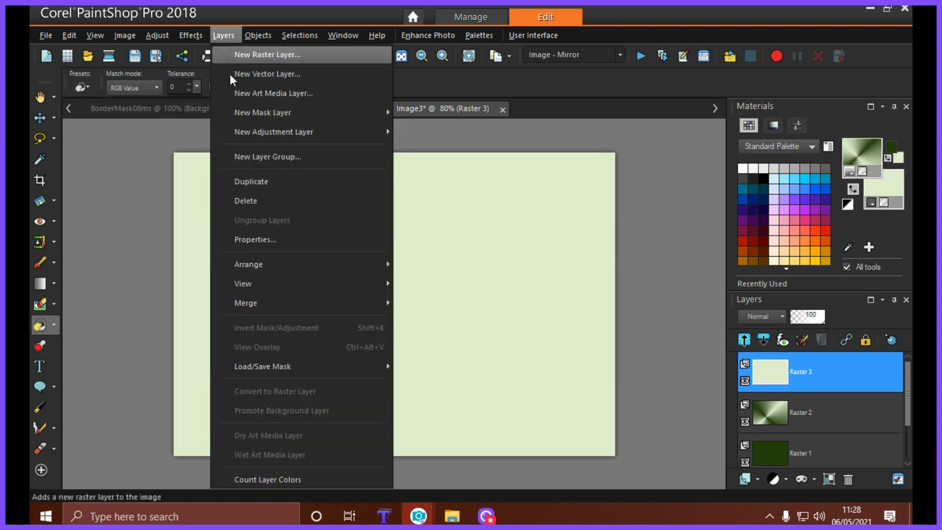
left_click(458, 194)
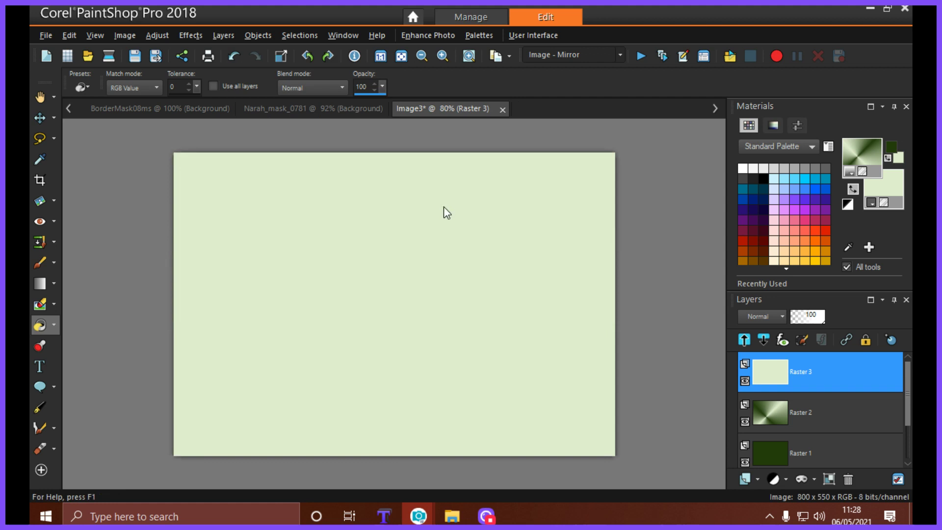
left_click(452, 219)
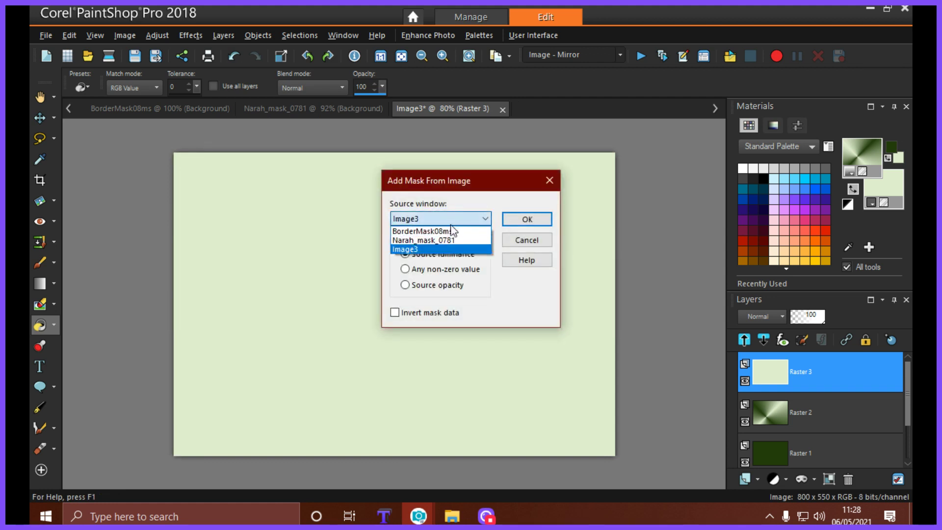
left_click(450, 231)
left_click(519, 219)
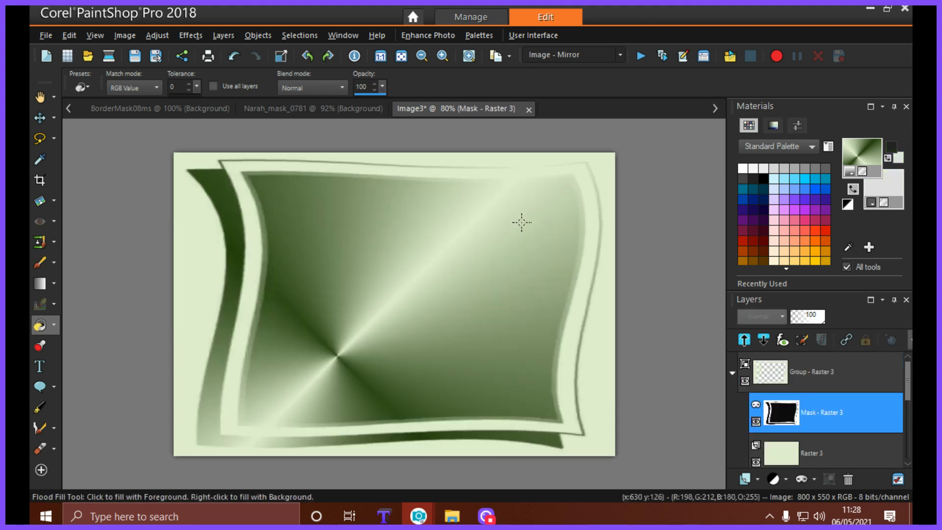
Merge the Raster 3 mask group into a single layer
right_click(786, 425)
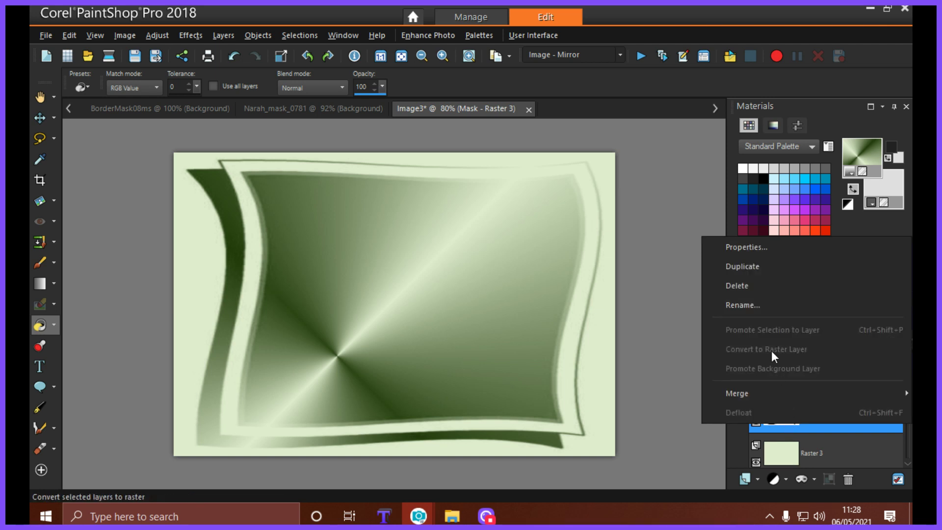
mouse_move(757, 392)
left_click(617, 357)
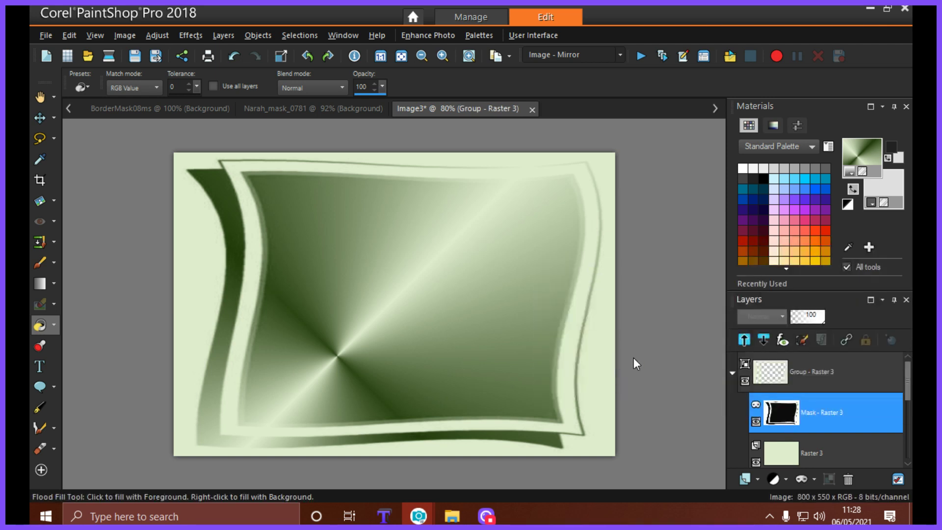
Close Image3 without saving its changes
scroll(333, 314, "down", 1)
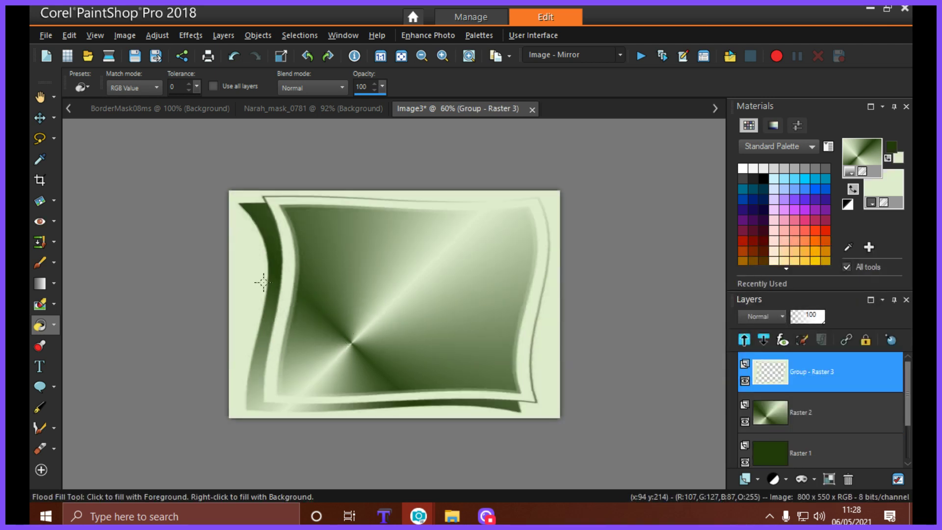
scroll(352, 298, "up", 2)
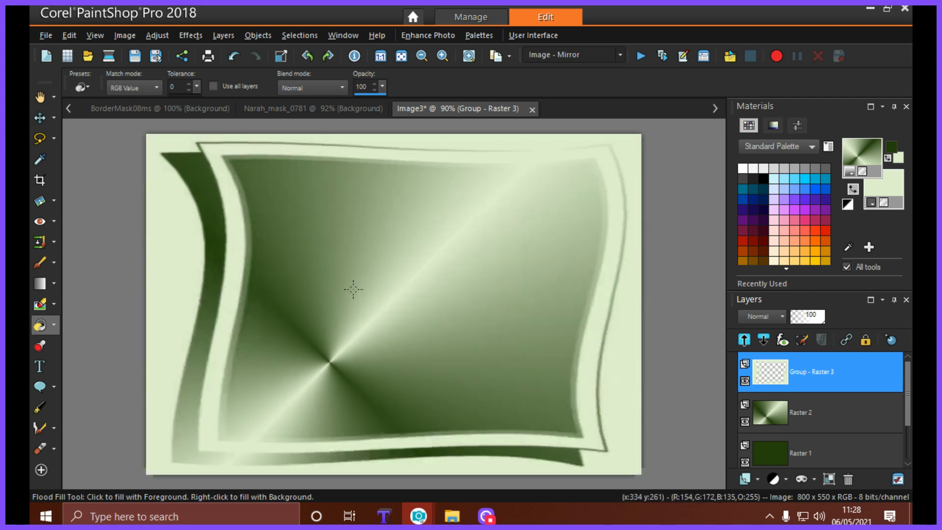
scroll(367, 269, "down", 2)
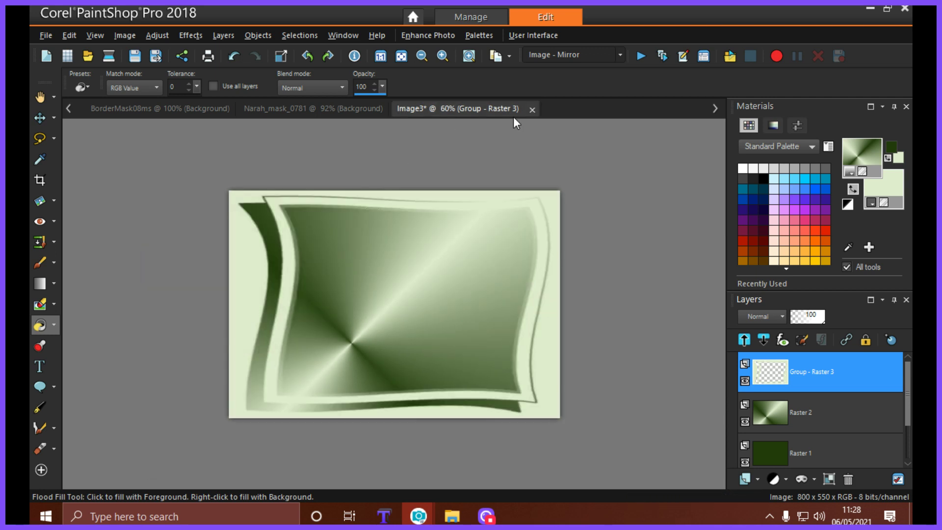
left_click(532, 108)
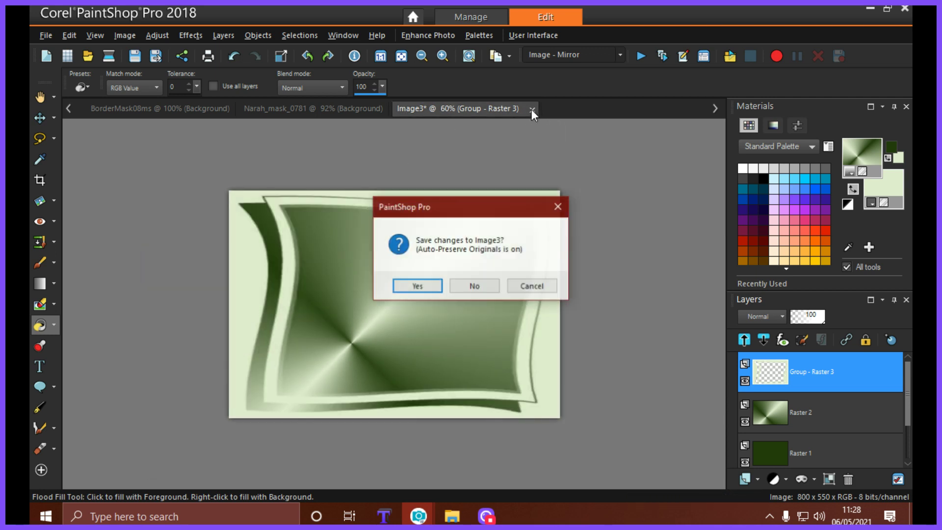
left_click(475, 288)
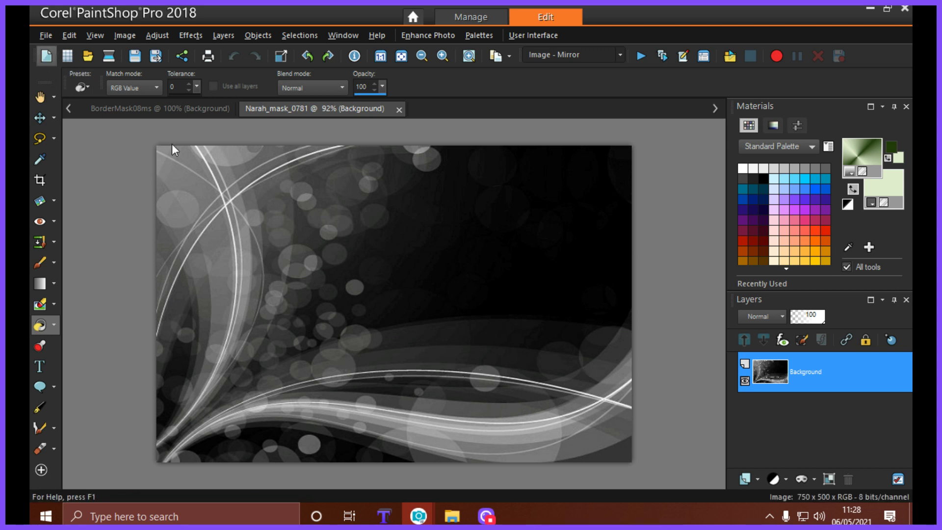
Create a new 800 x 550 transparent image and flood fill it orange
left_click(45, 58)
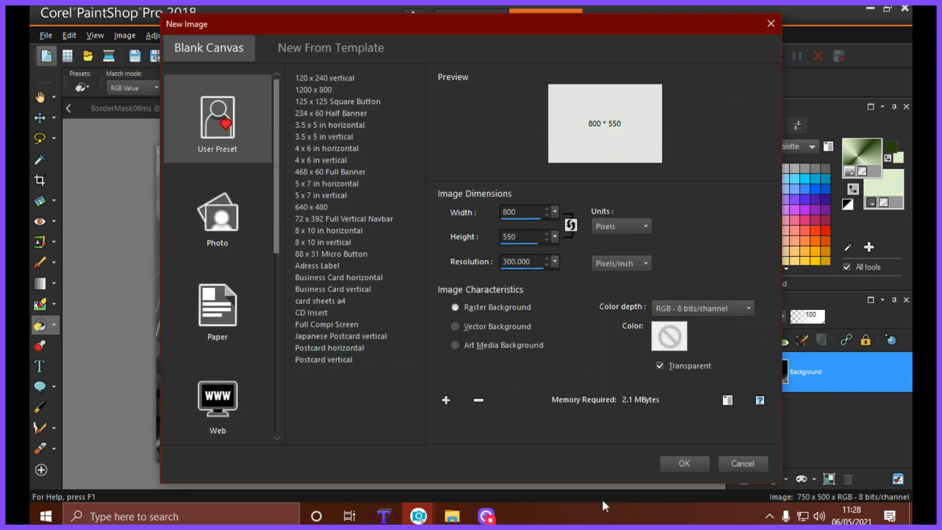
left_click(673, 463)
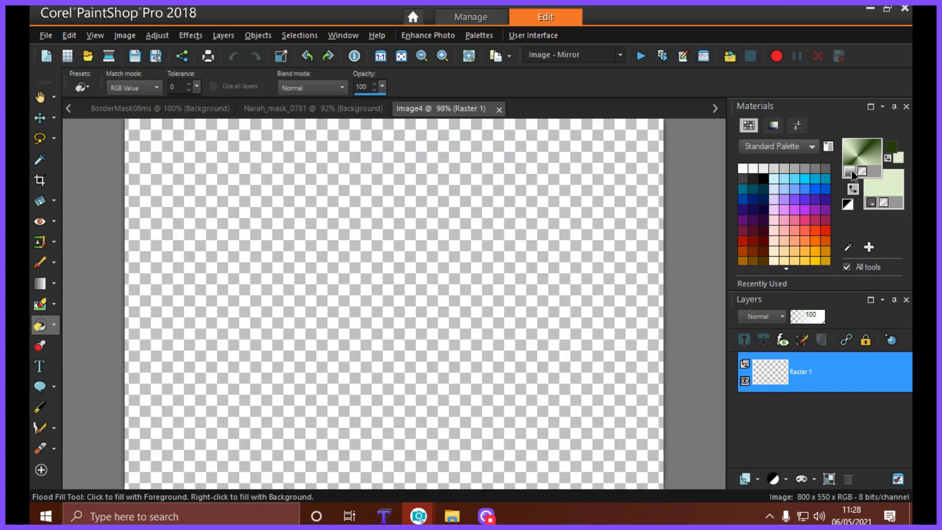
left_click(850, 172)
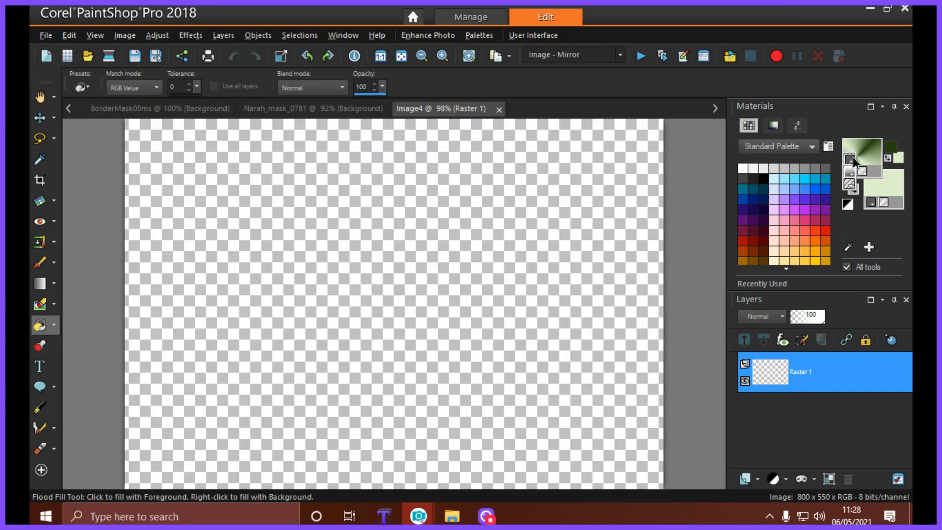
left_click(816, 252)
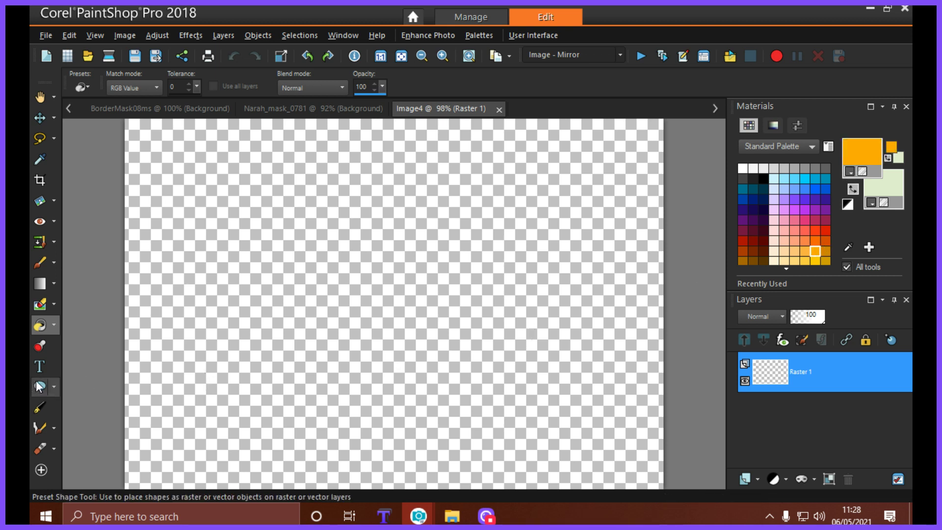
left_click(232, 338)
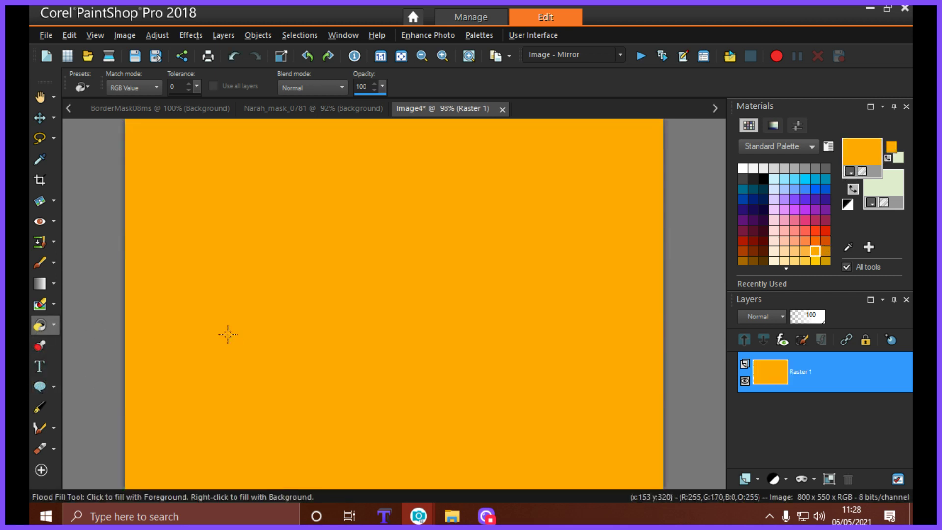
Add a new raster layer and fill it with pale green
left_click(223, 36)
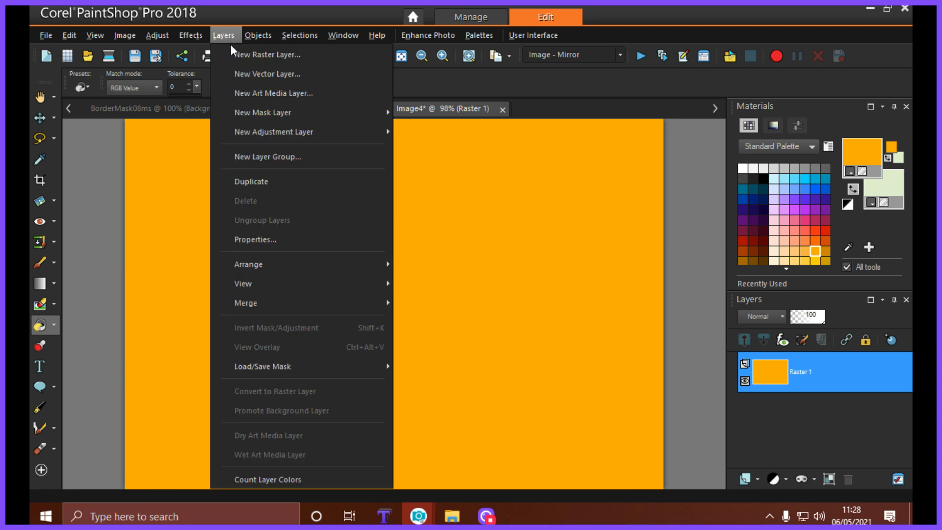
left_click(232, 50)
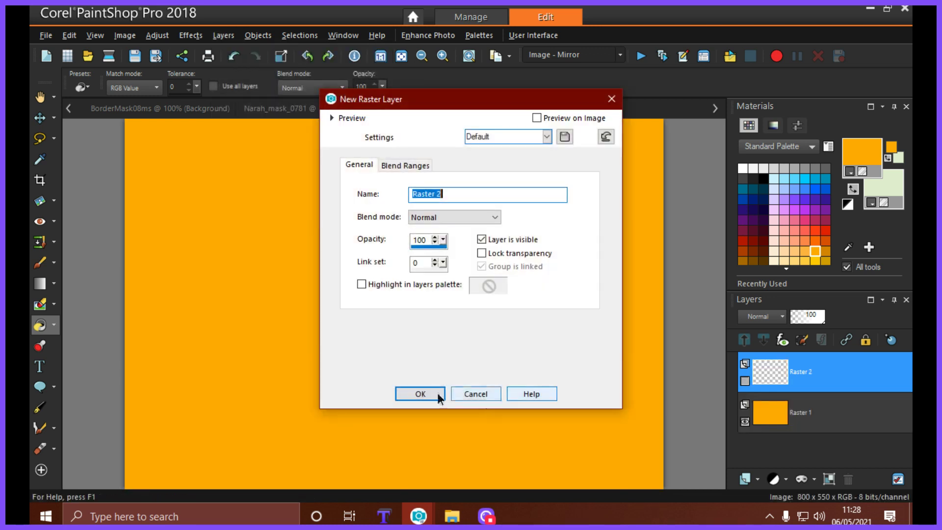
left_click(436, 394)
right_click(435, 389)
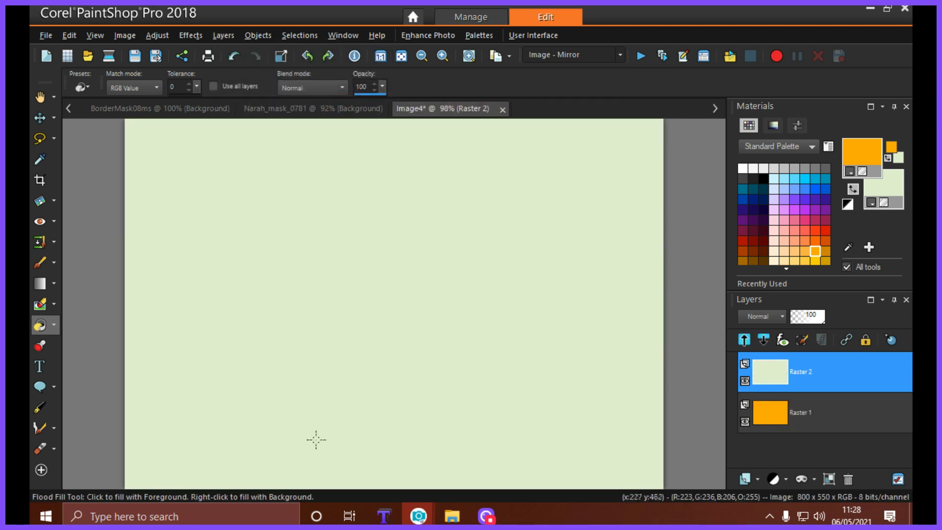
Mask the pale green layer using Narah_mask_0781 as the source image
left_click(224, 34)
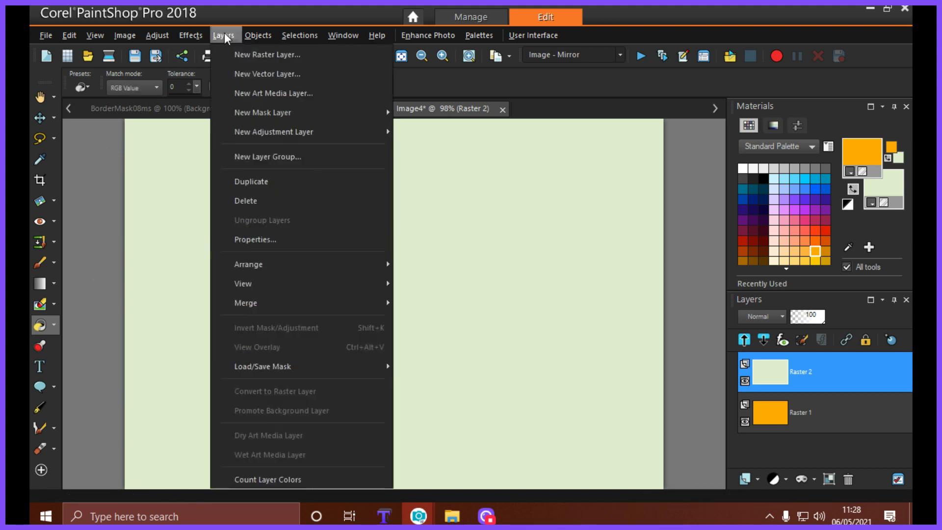
mouse_move(264, 111)
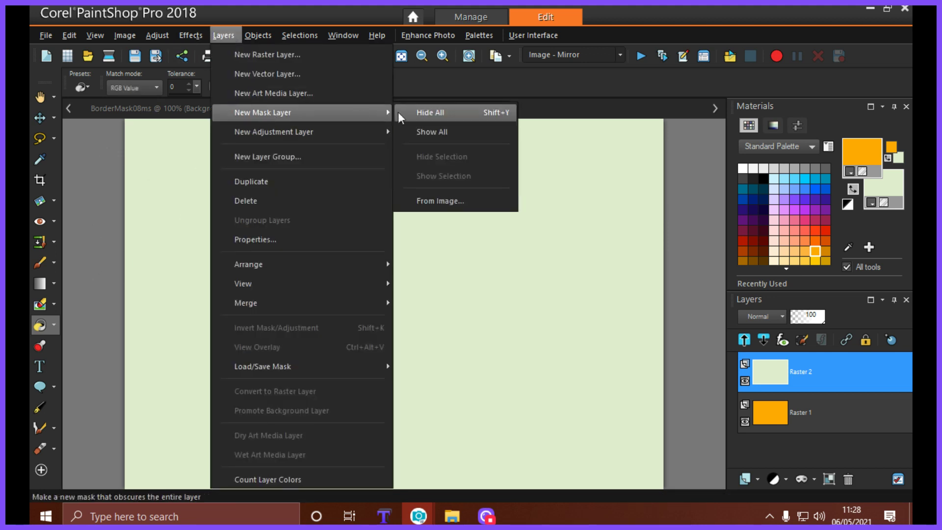
left_click(462, 201)
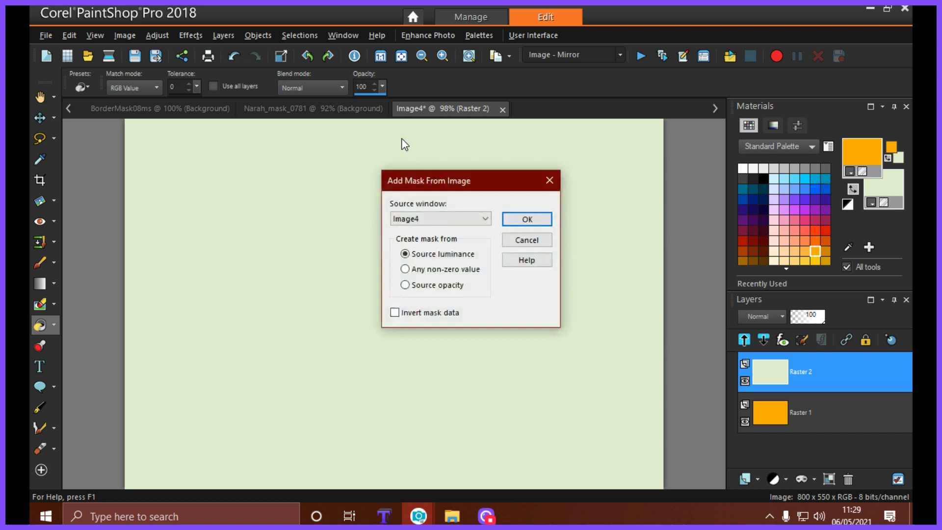
left_click(453, 219)
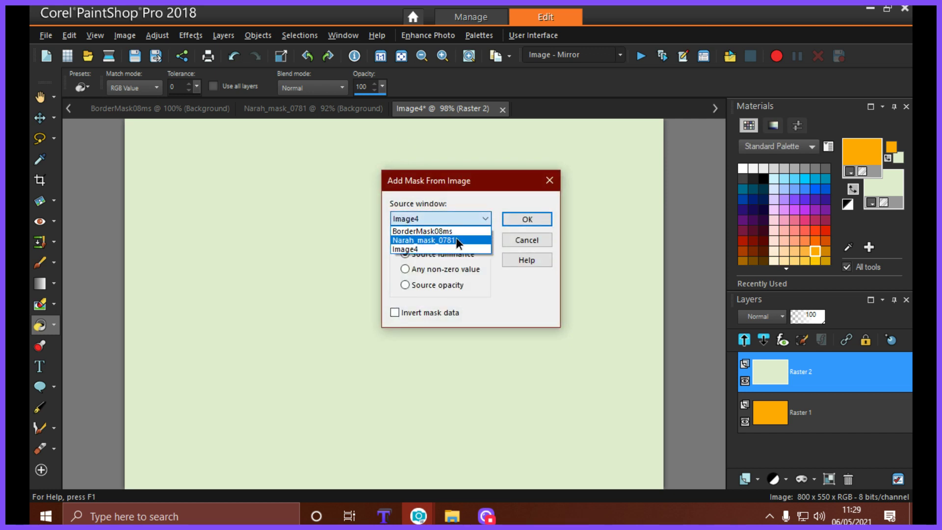
left_click(455, 238)
left_click(518, 220)
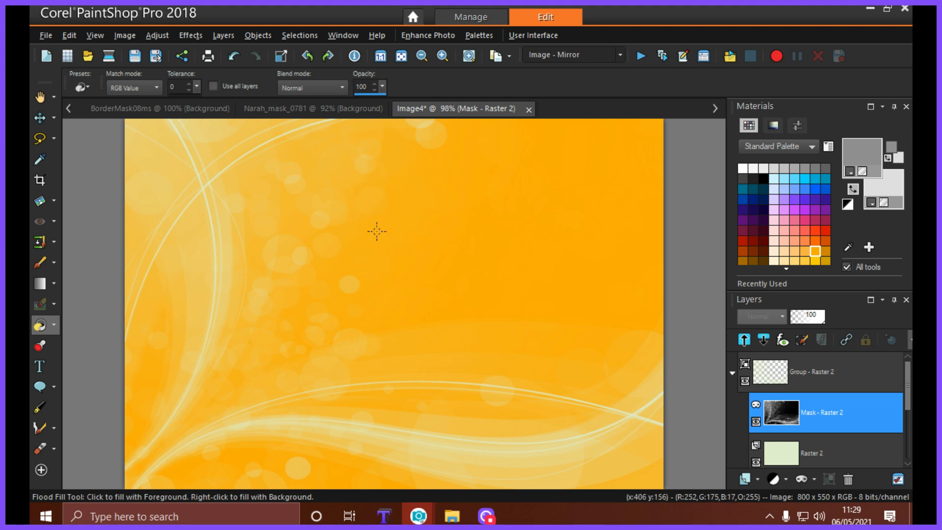
Merge the Narah_mask_0781 mask group into one layer
right_click(767, 418)
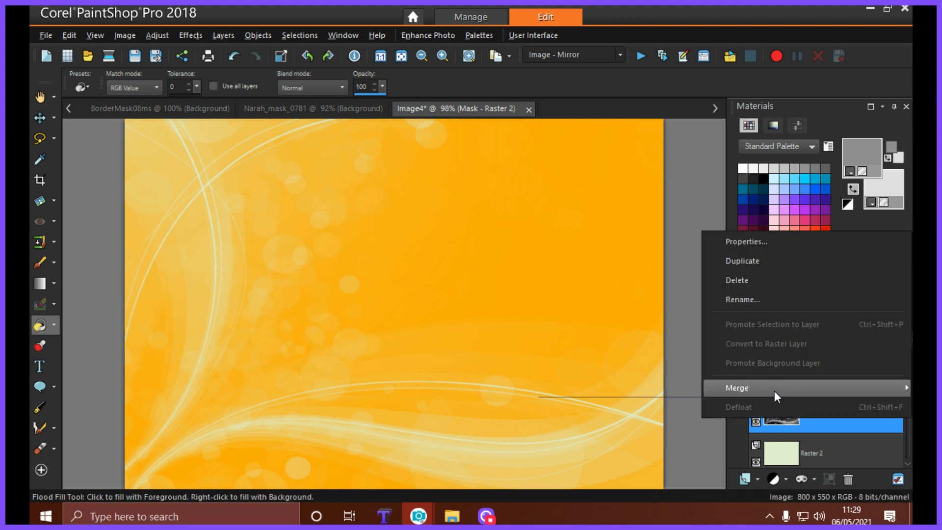
mouse_move(774, 390)
left_click(616, 347)
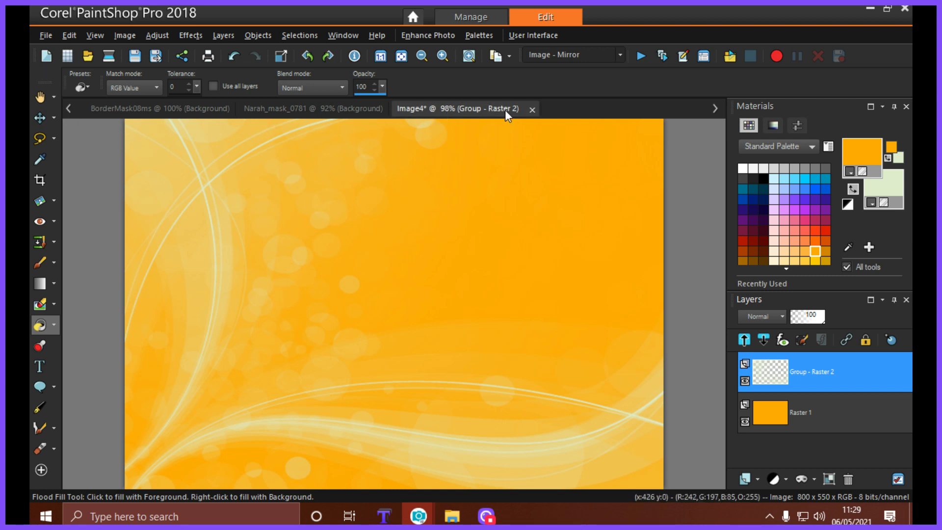
Close Image4 without saving and the Narah_mask and BorderMask08ms images, then start a new image
left_click(533, 110)
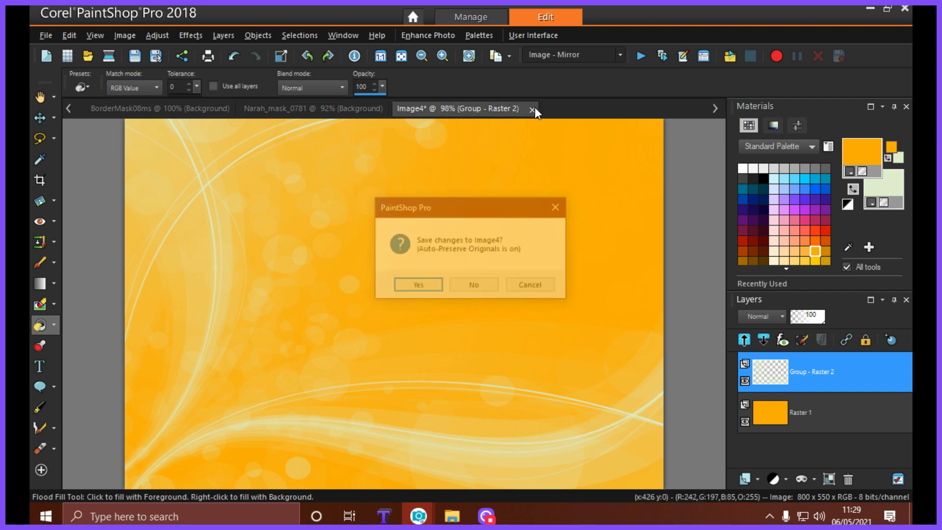
left_click(480, 288)
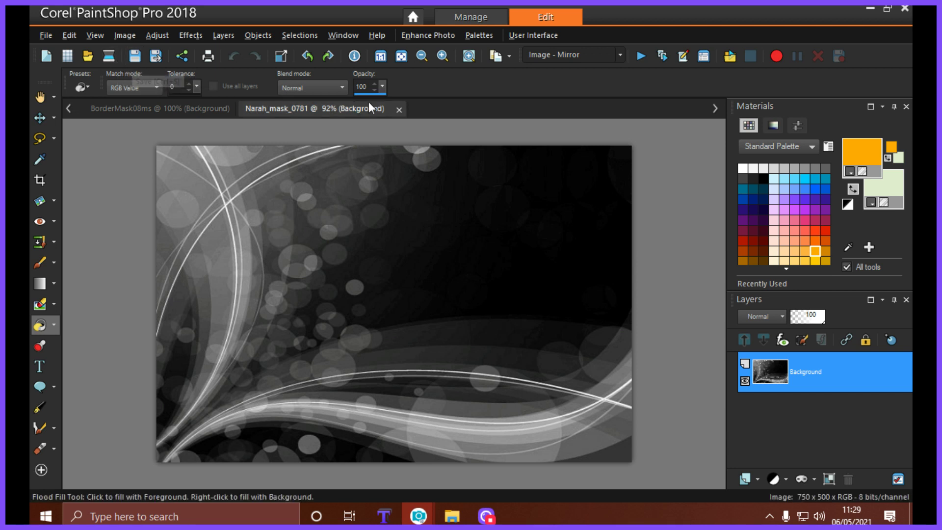
left_click(399, 109)
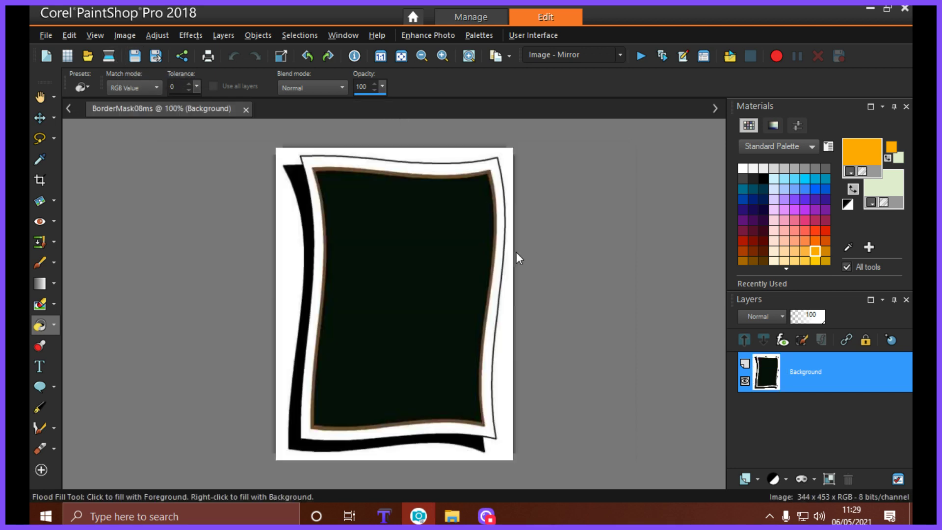
left_click(246, 109)
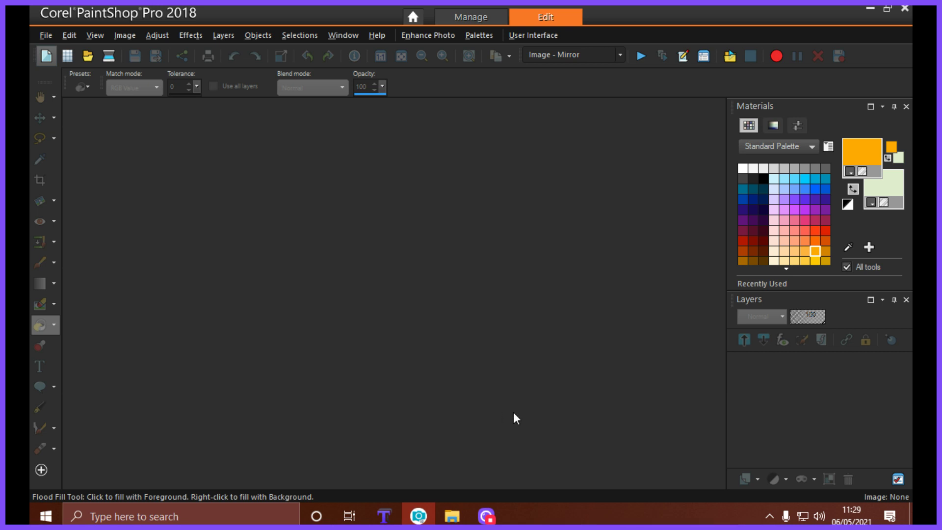
key("ctrl+n")
Create the transparent 800 × 550 image and flood-fill its canvas with orange
left_click(690, 467)
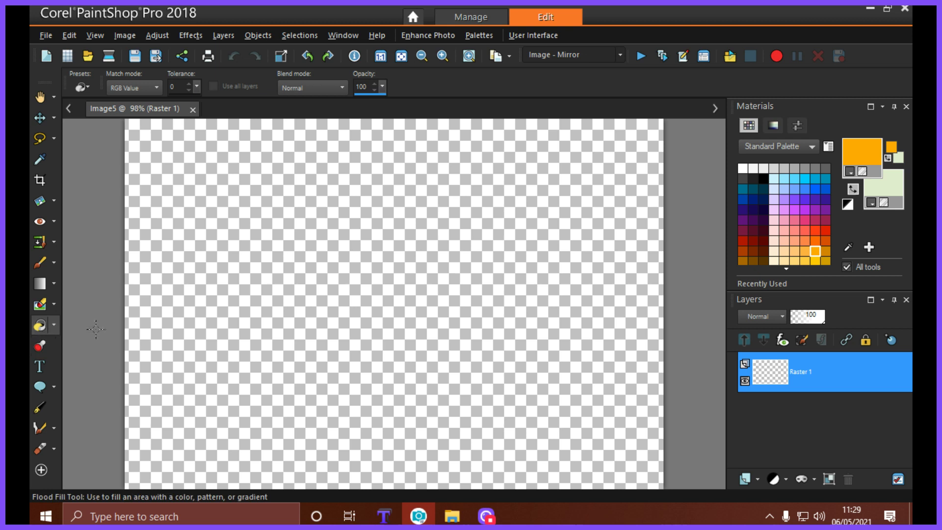
left_click(200, 326)
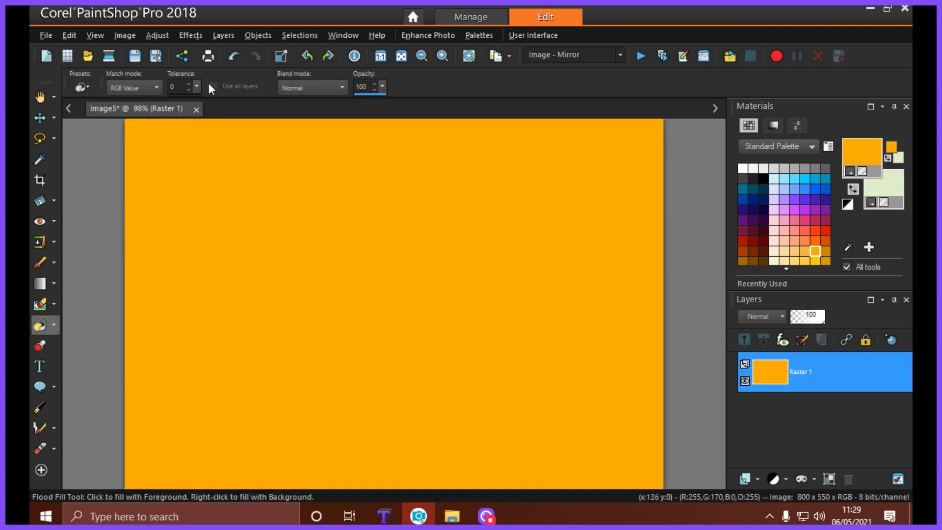
left_click(218, 36)
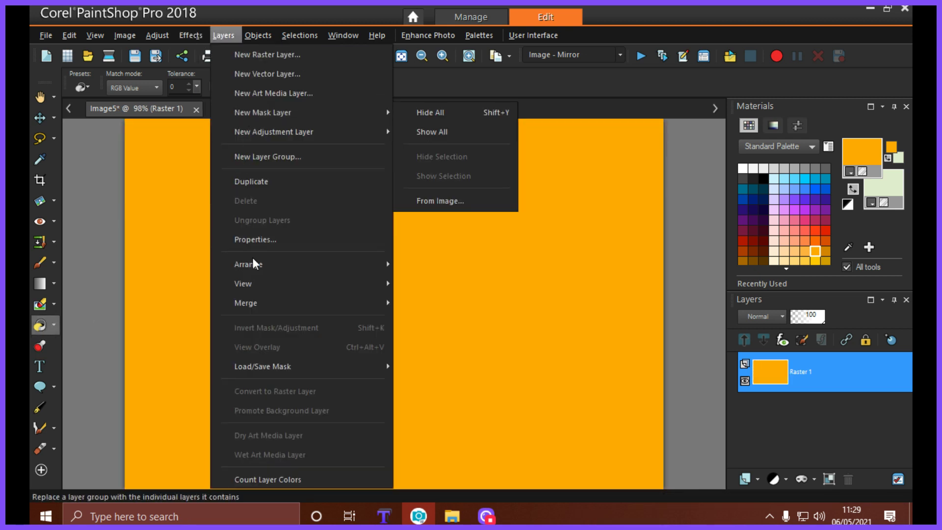
mouse_move(269, 371)
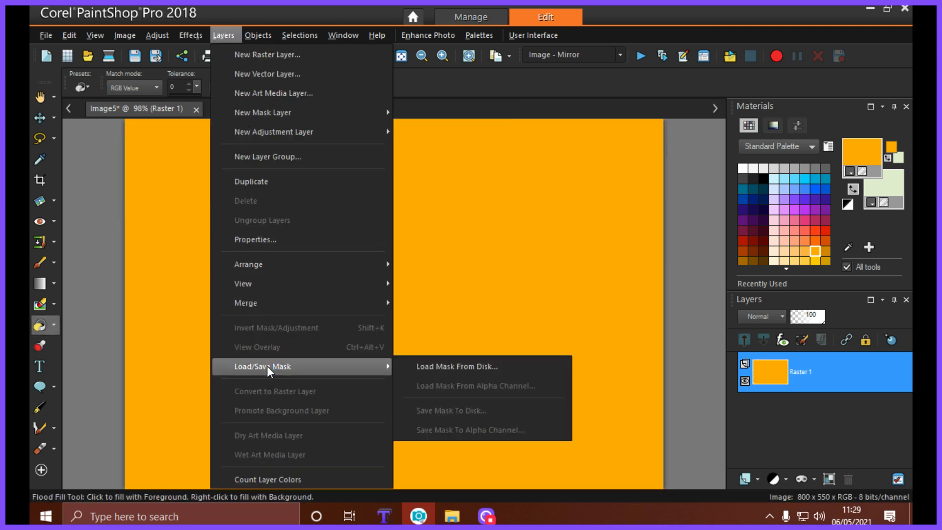
Load Mask 114 from disk onto the orange layer
left_click(416, 367)
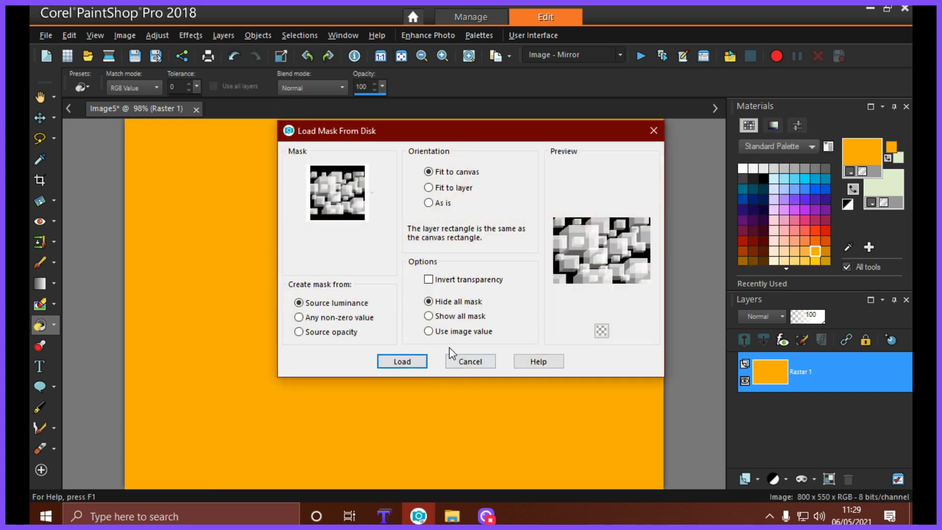
left_click(374, 212)
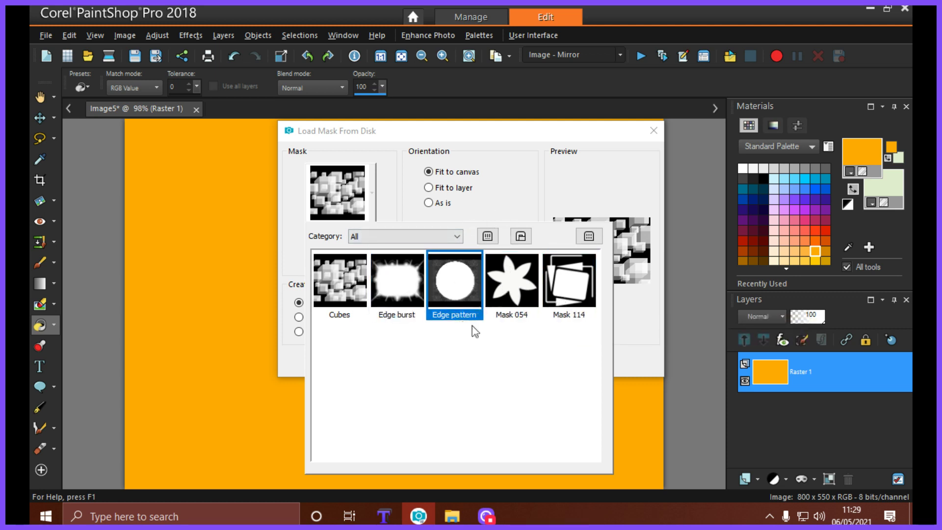
left_click(558, 318)
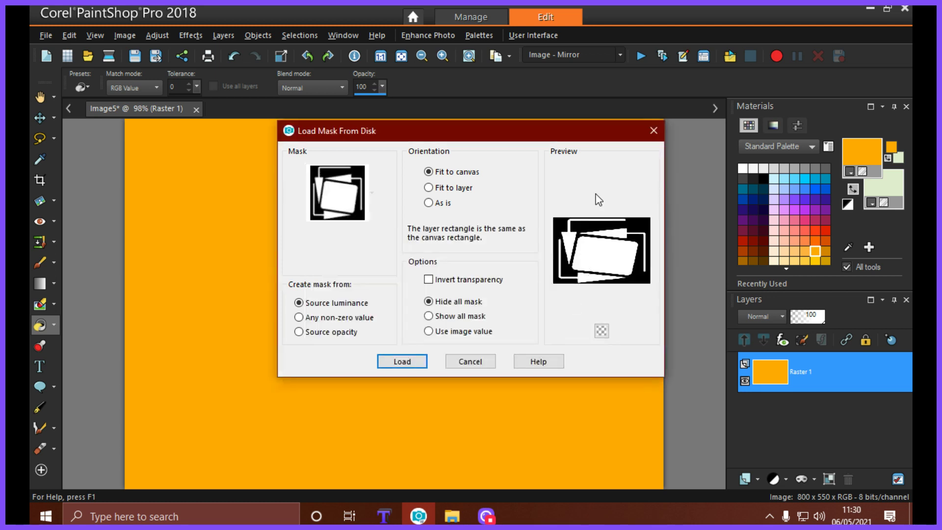
left_click(362, 202)
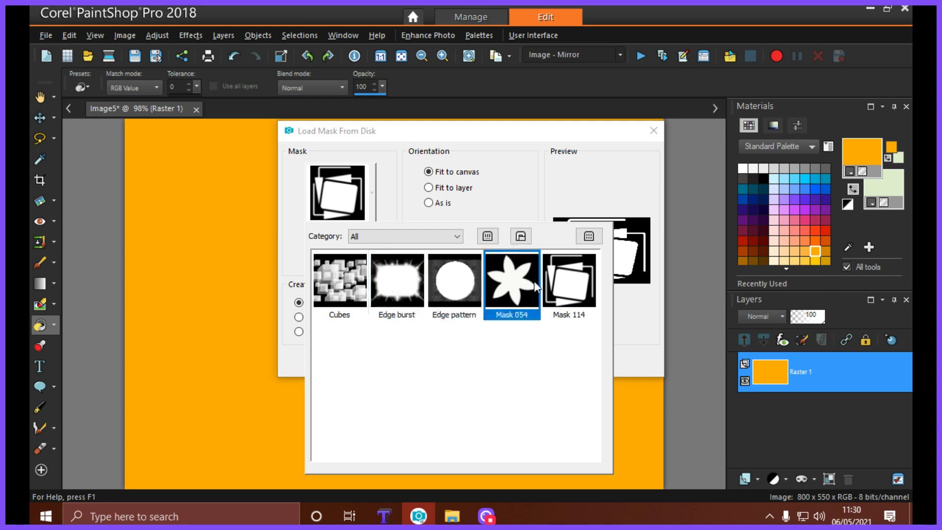
left_click(569, 280)
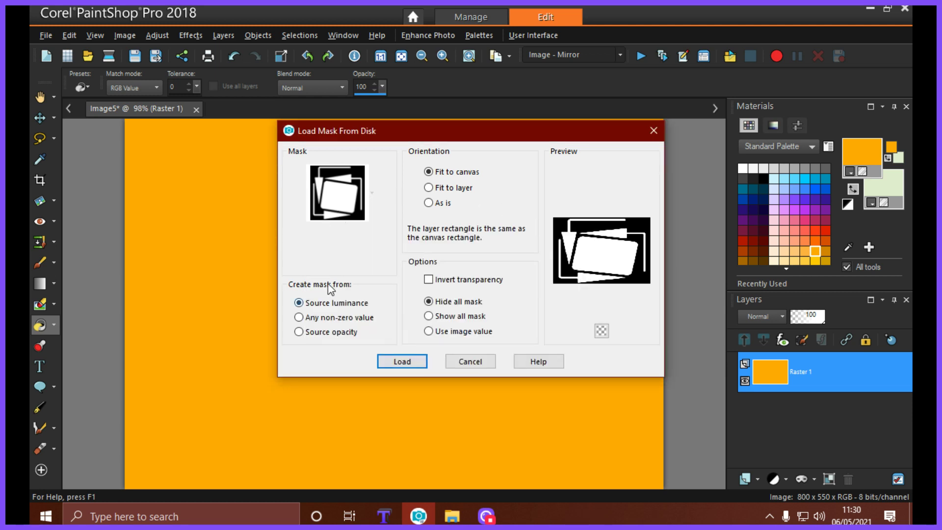
left_click(404, 360)
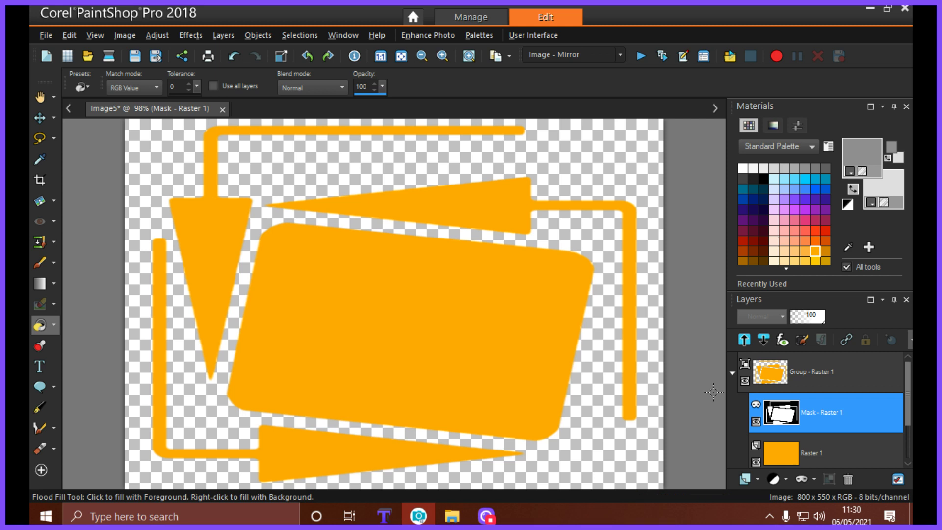
Undo the orange layer's mask and add a new raster layer, Raster 2
left_click(69, 35)
left_click(74, 51)
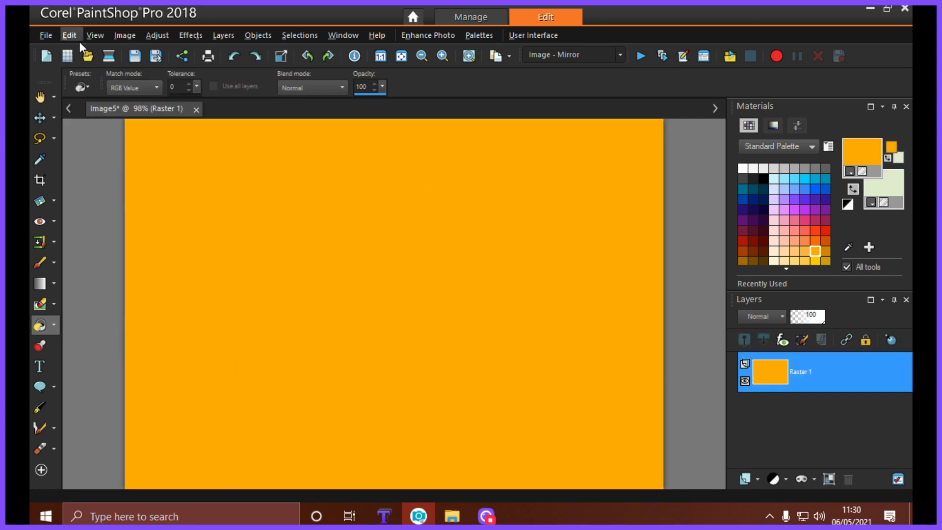
left_click(223, 35)
left_click(236, 51)
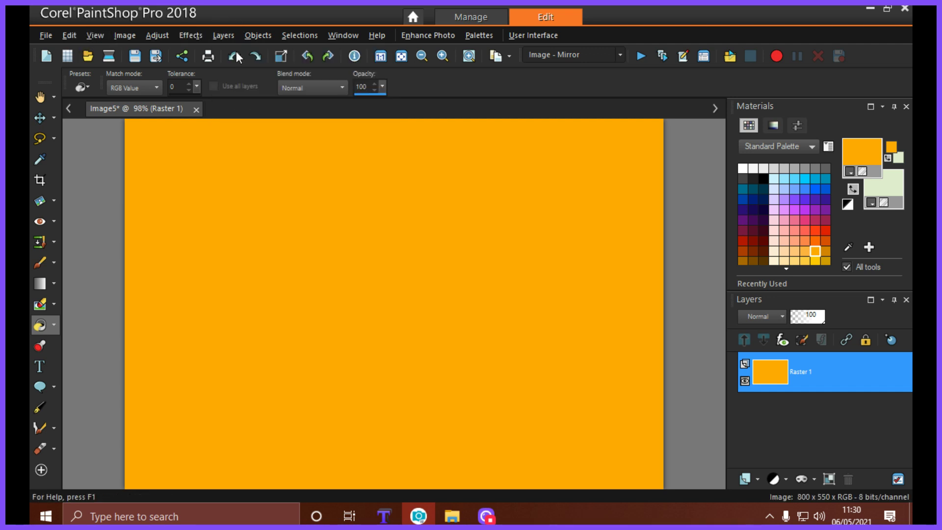
left_click(426, 394)
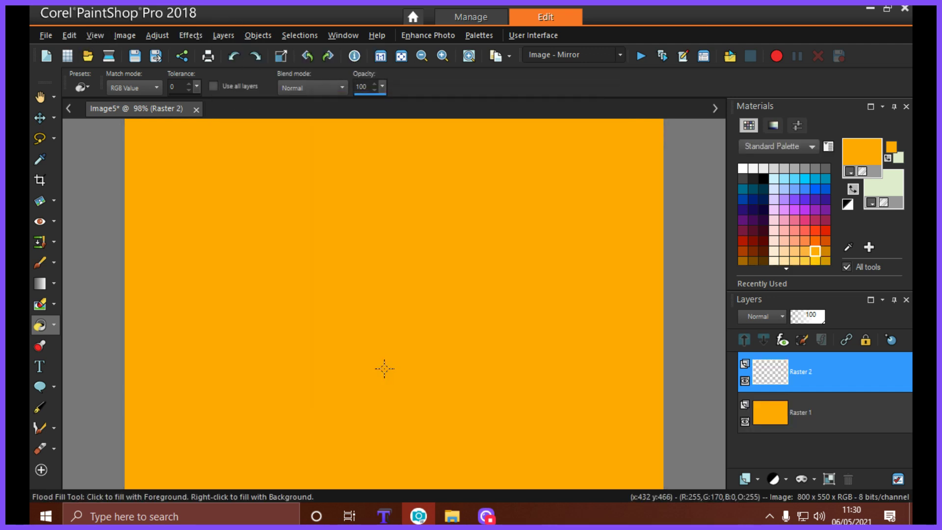
Fill Raster 2 with pale green and load Mask 114 onto it
right_click(337, 337)
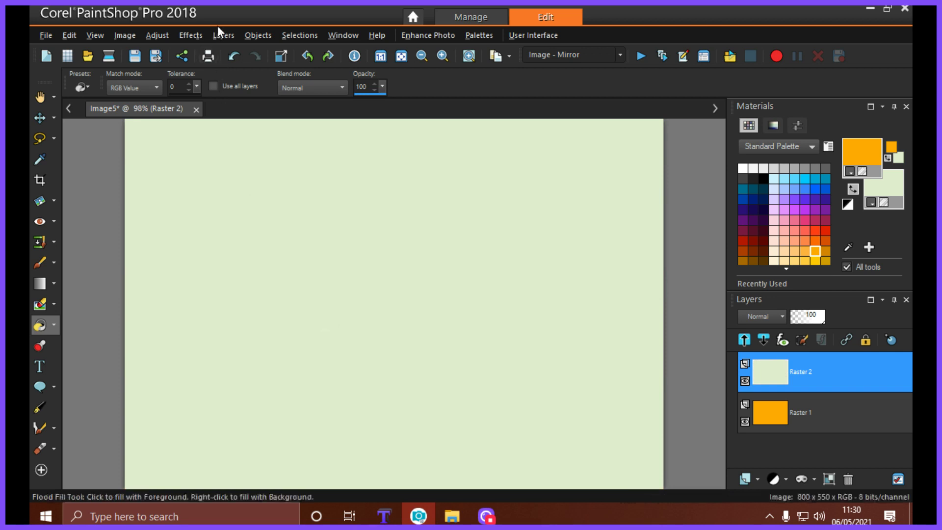
left_click(220, 35)
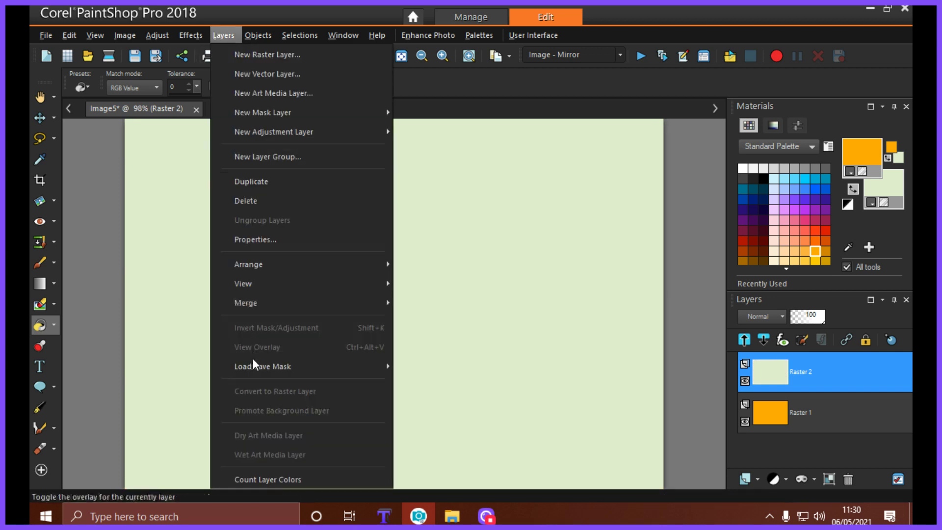
left_click(478, 366)
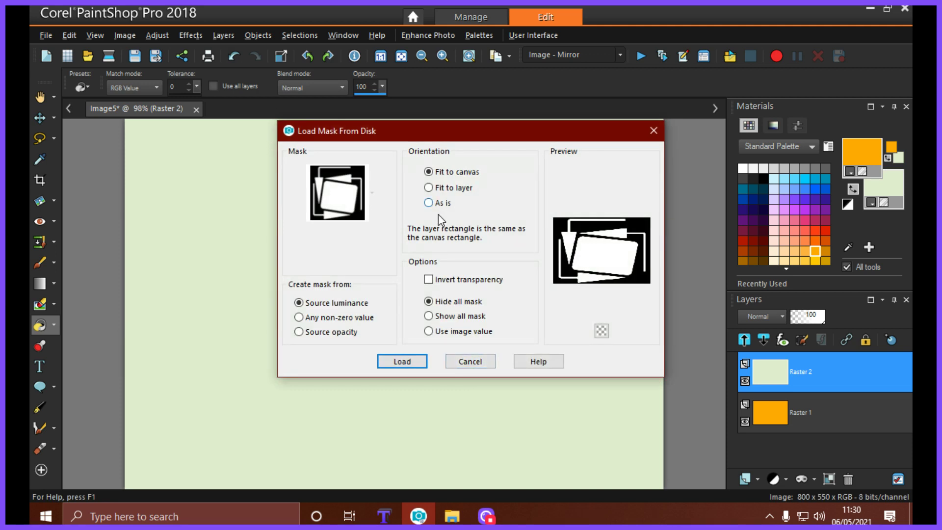
left_click(403, 361)
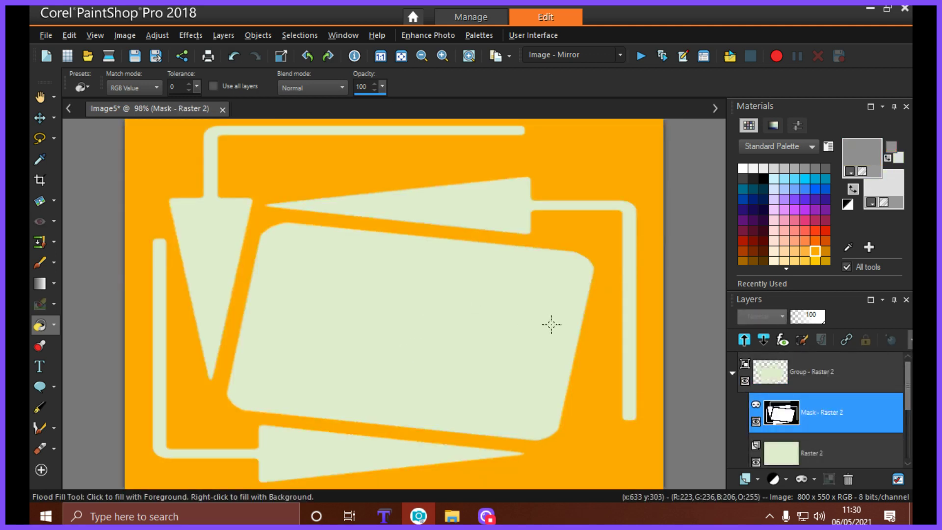
right_click(775, 414)
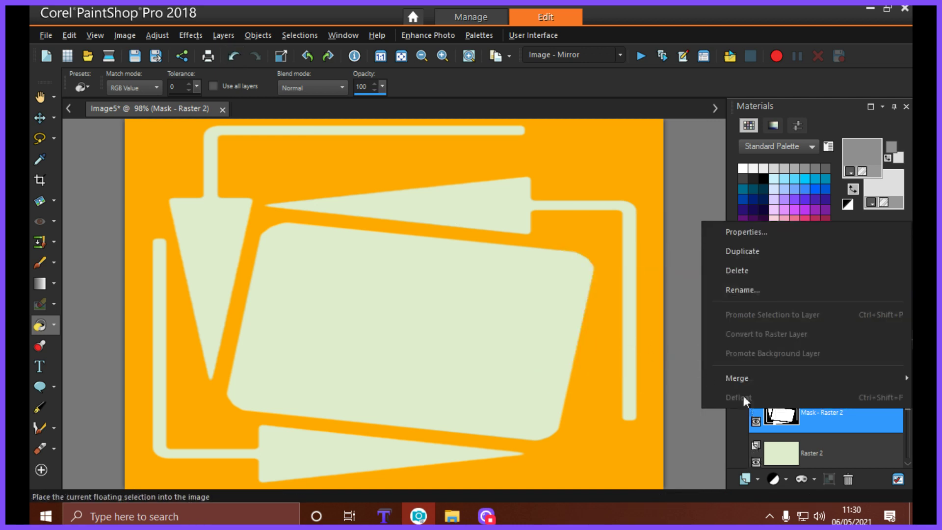
Merge the mask group, then Magic Wand-select the central rounded rectangle
mouse_move(734, 381)
left_click(619, 339)
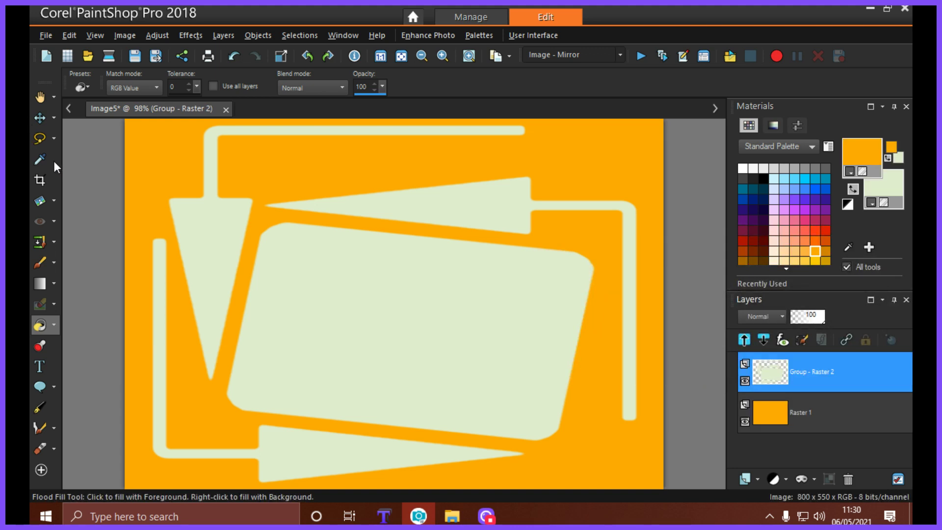
left_click(53, 137)
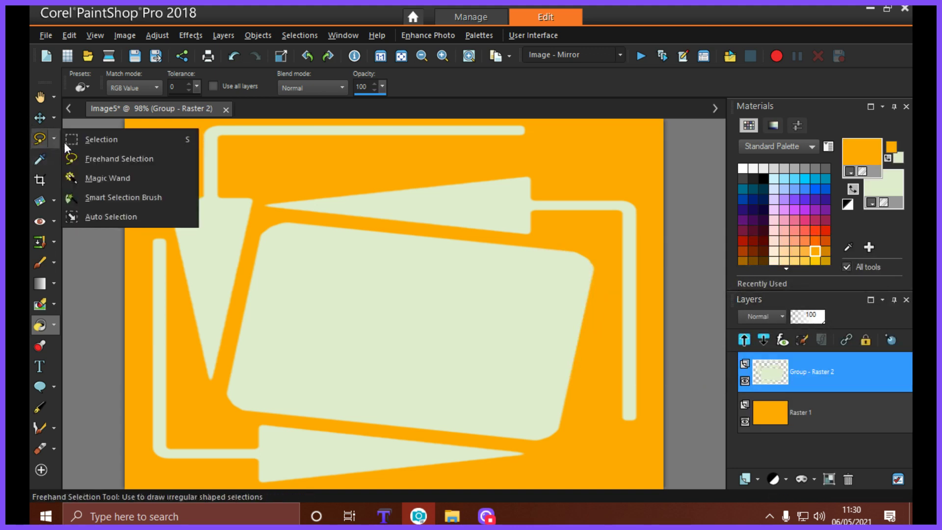
left_click(83, 177)
left_click(305, 300)
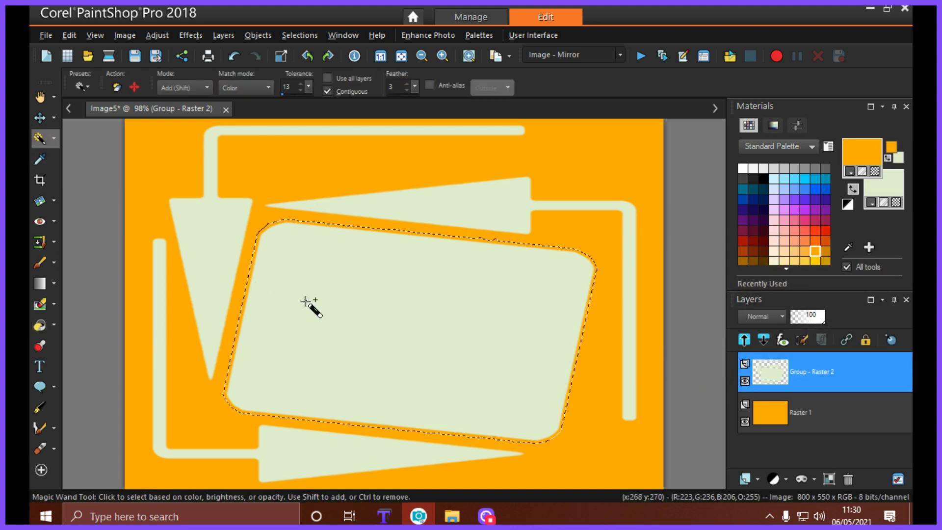